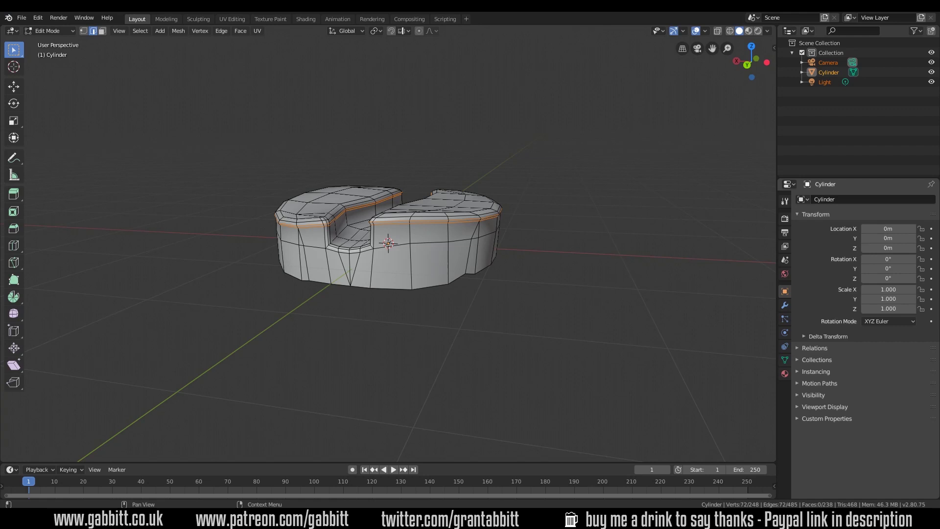
Step: Move the selected channel edge loop along Y to a new position
{"action": "key", "text": "g"}
{"action": "key", "text": "y"}
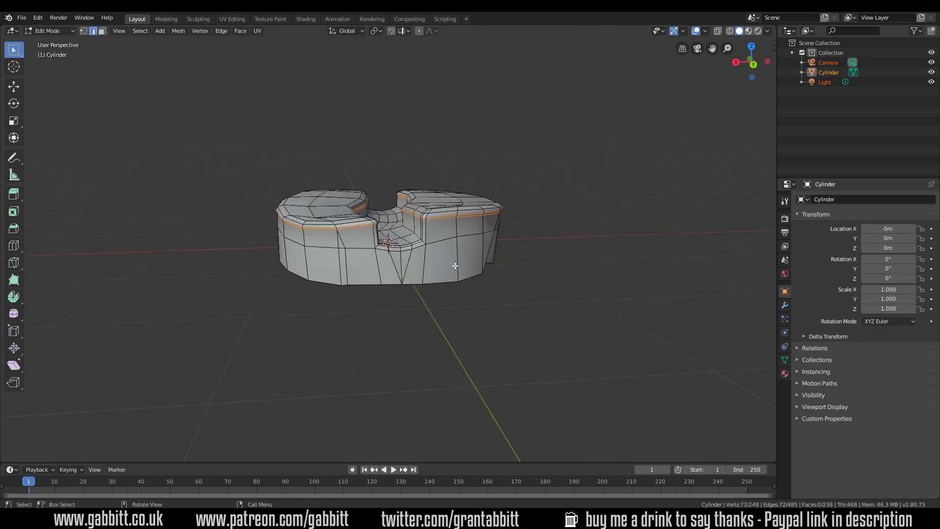
{"action": "left_click", "coordinate": [428, 267]}
{"action": "scroll", "coordinate": [430, 268], "scroll_direction": "up", "scroll_amount": 2}
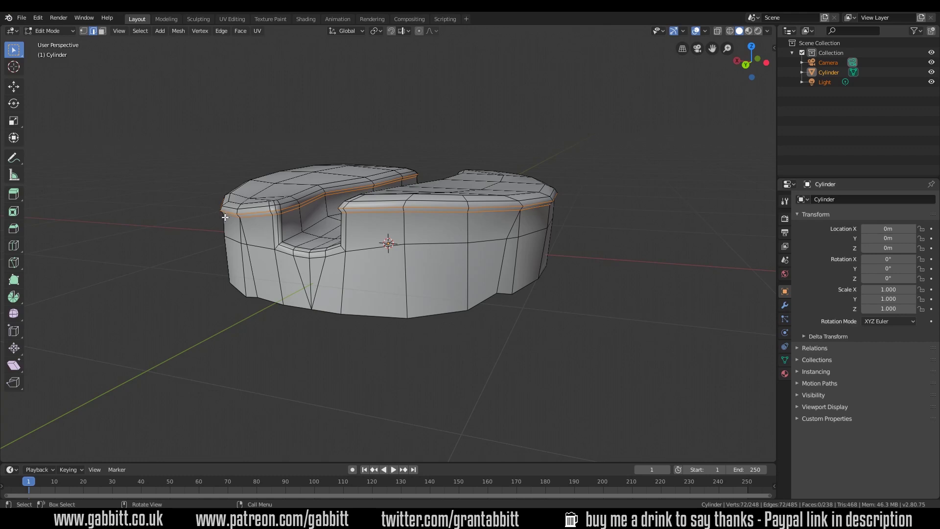
Step: Orbit around the base to inspect the reshaped channel from several angles
{"action": "middle_click_drag", "start_coordinate": [213, 224], "coordinate": [221, 198]}
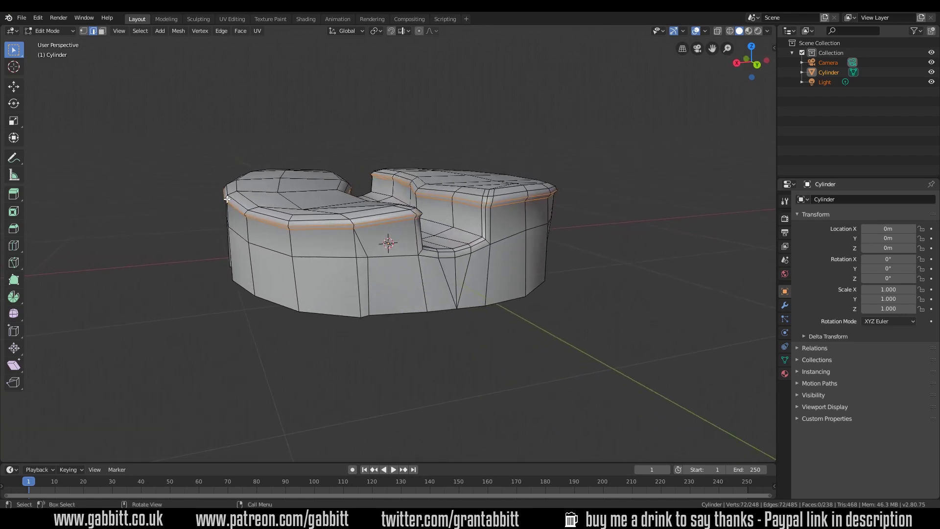
{"action": "middle_click_drag", "start_coordinate": [248, 243], "coordinate": [293, 253]}
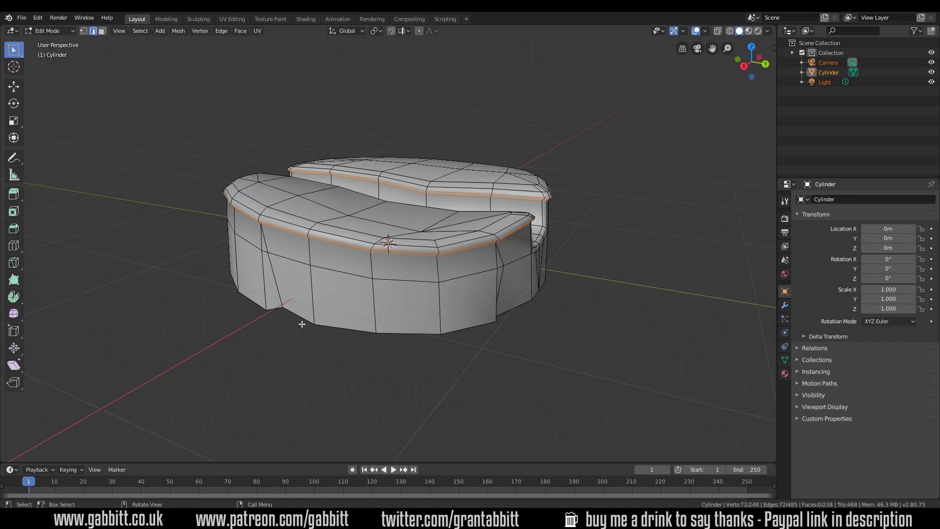
{"action": "middle_click_drag", "start_coordinate": [271, 321], "coordinate": [220, 329]}
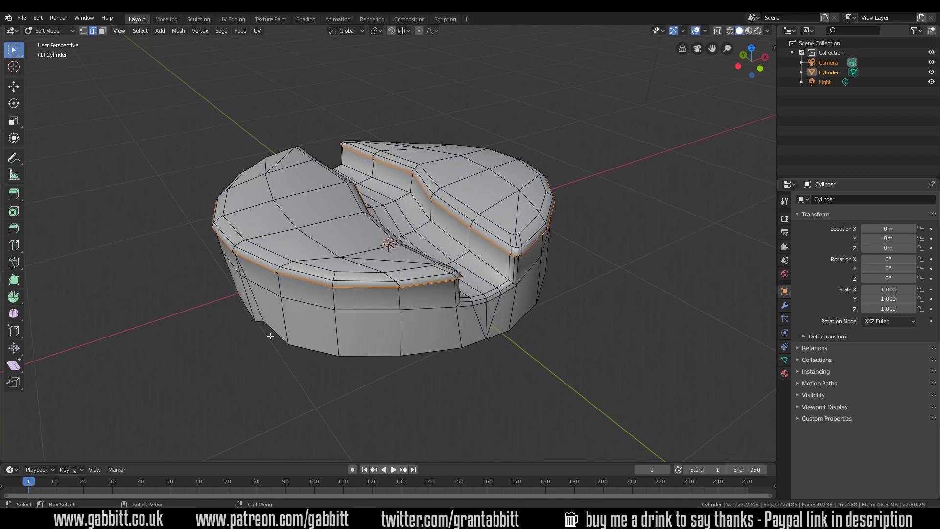
{"action": "middle_click_drag", "start_coordinate": [270, 336], "coordinate": [289, 249]}
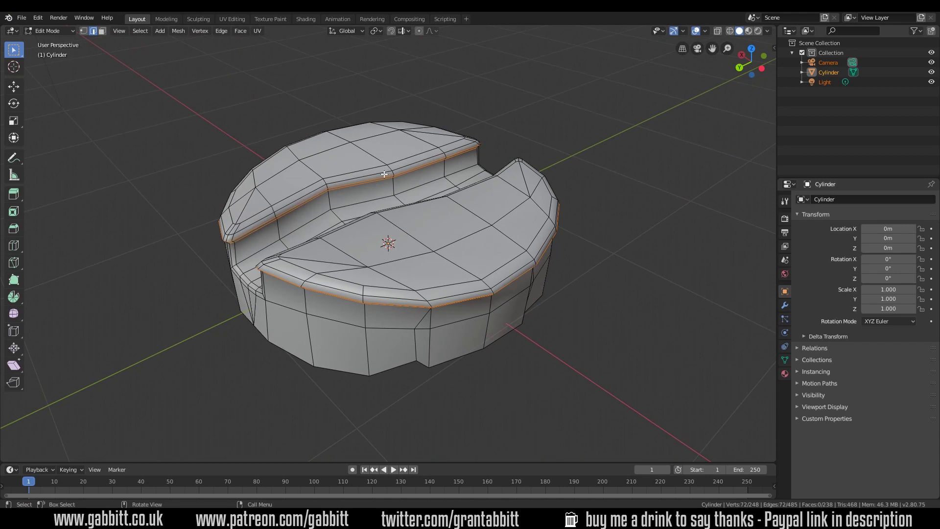
{"action": "middle_click_drag", "start_coordinate": [469, 151], "coordinate": [470, 157]}
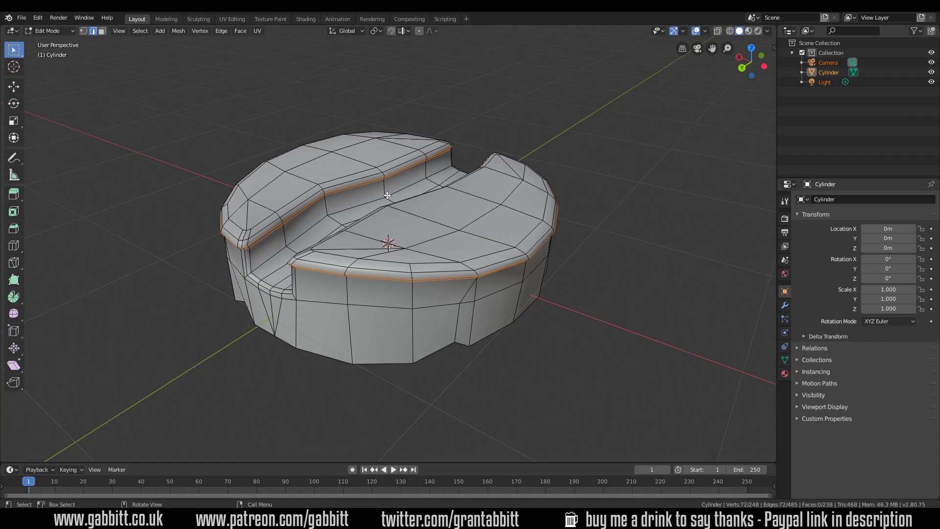
{"action": "middle_click_drag", "start_coordinate": [387, 195], "coordinate": [392, 194]}
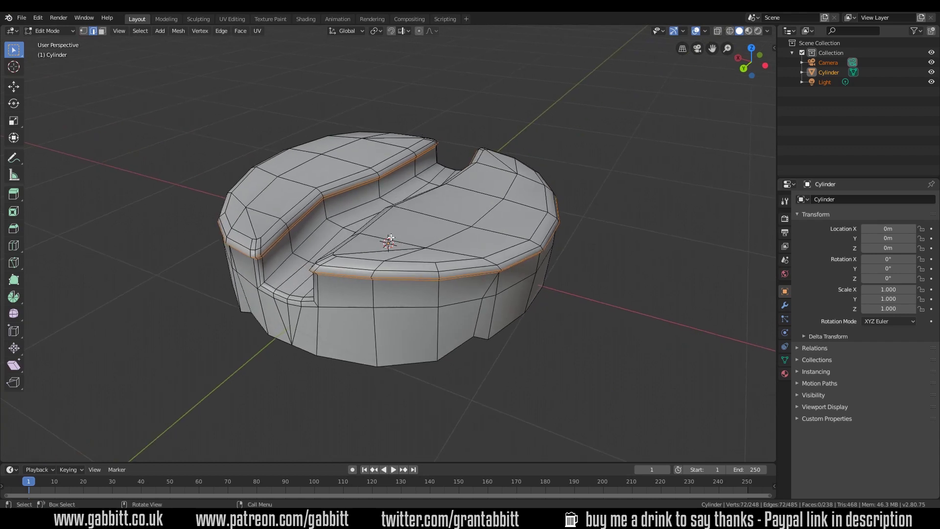
{"action": "middle_click_drag", "start_coordinate": [390, 238], "coordinate": [554, 181]}
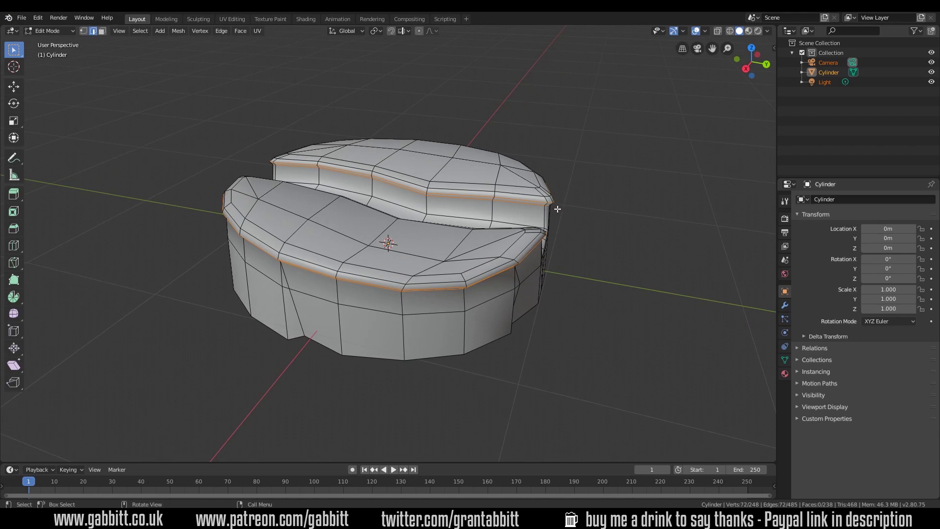
{"action": "middle_click_drag", "start_coordinate": [571, 248], "coordinate": [352, 211]}
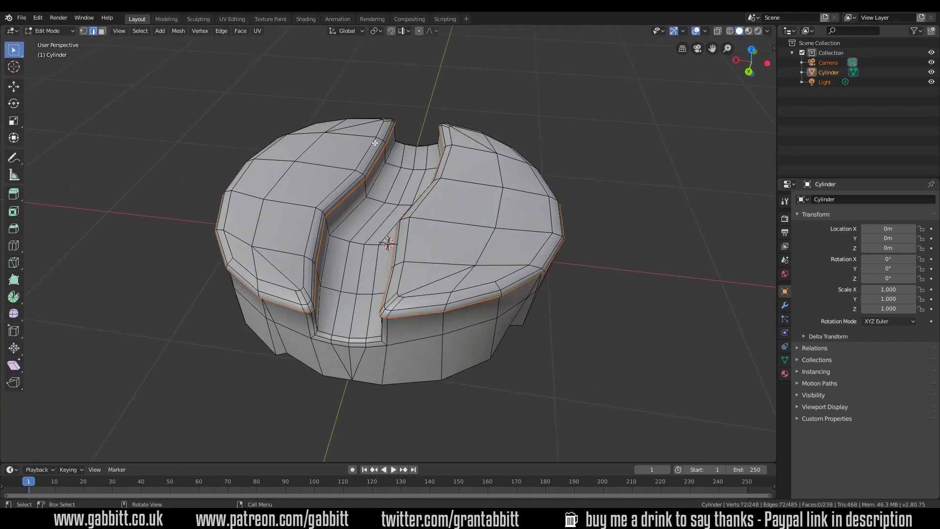
{"action": "middle_click_drag", "start_coordinate": [356, 245], "coordinate": [451, 303]}
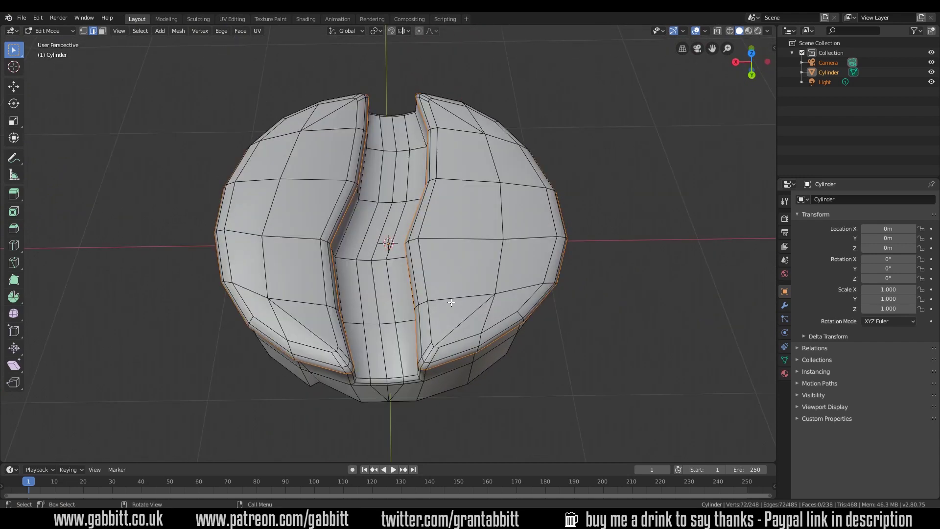
{"action": "middle_click_drag", "start_coordinate": [372, 273], "coordinate": [286, 196]}
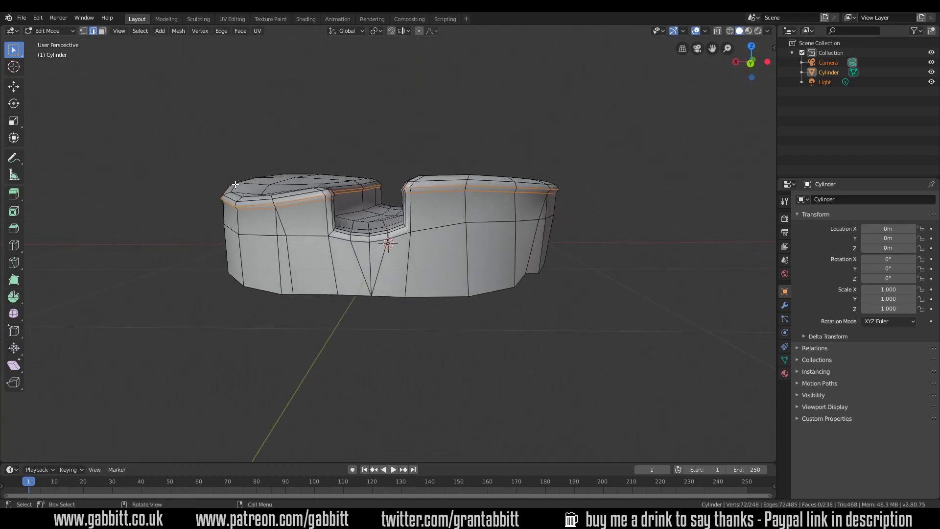
{"action": "middle_click_drag", "start_coordinate": [235, 184], "coordinate": [231, 193]}
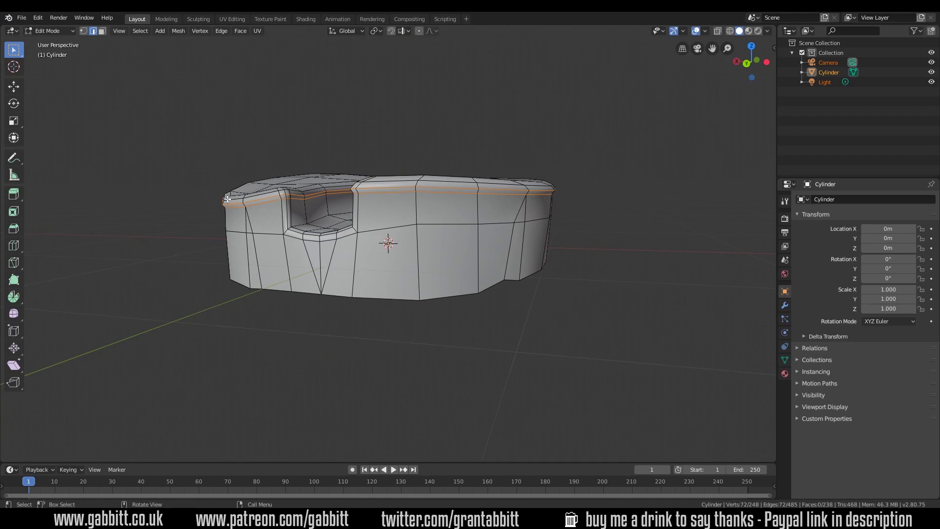
{"action": "middle_click_drag", "start_coordinate": [301, 194], "coordinate": [455, 327]}
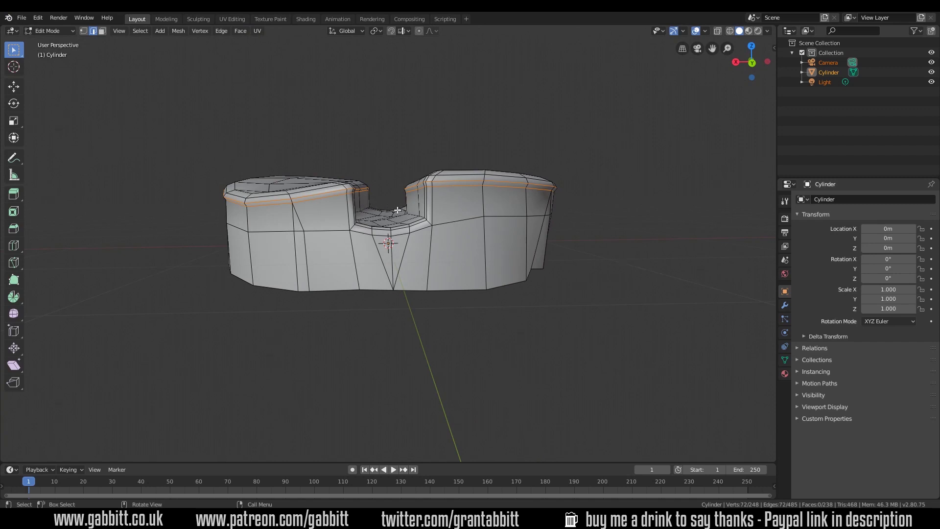
{"action": "middle_click_drag", "start_coordinate": [403, 211], "coordinate": [387, 164]}
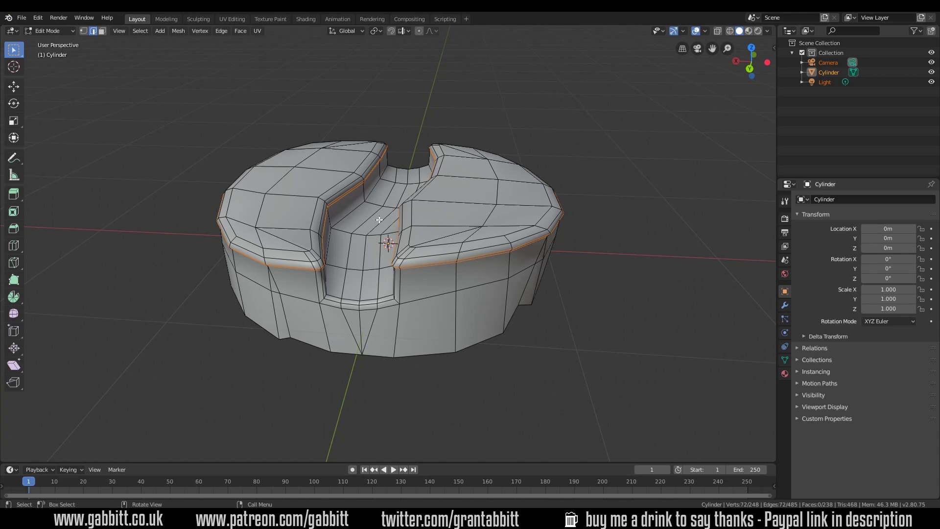
{"action": "middle_click_drag", "start_coordinate": [284, 230], "coordinate": [202, 216]}
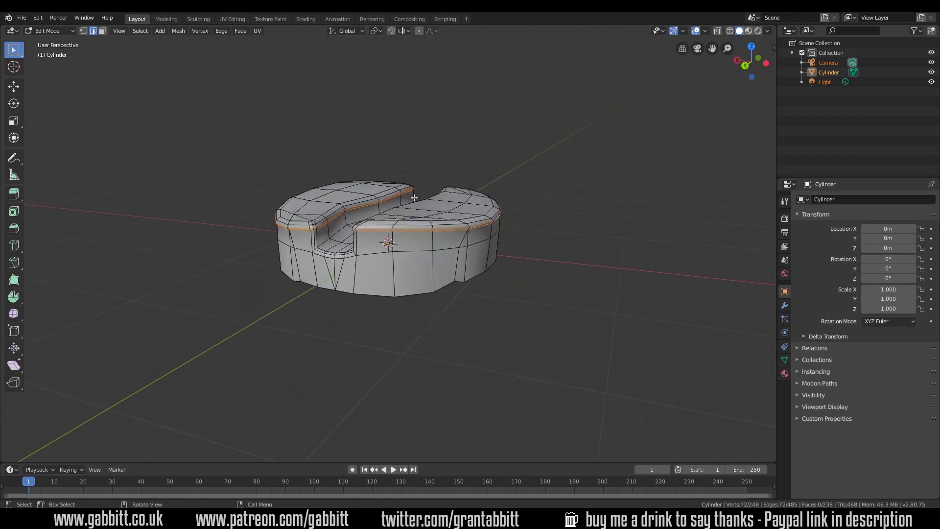
{"action": "scroll", "coordinate": [414, 198], "scroll_direction": "down", "scroll_amount": 6}
{"action": "middle_click_drag", "start_coordinate": [420, 224], "coordinate": [332, 226]}
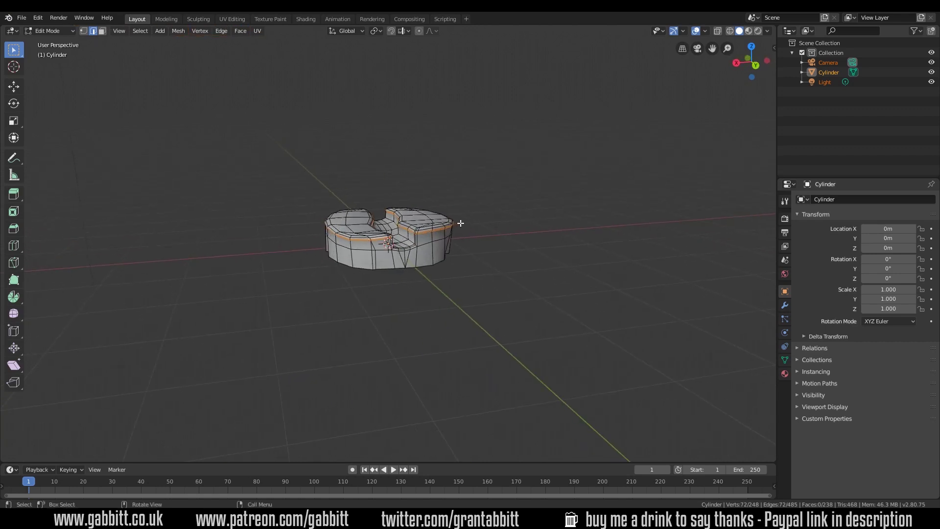
{"action": "middle_click_drag", "start_coordinate": [461, 223], "coordinate": [377, 210]}
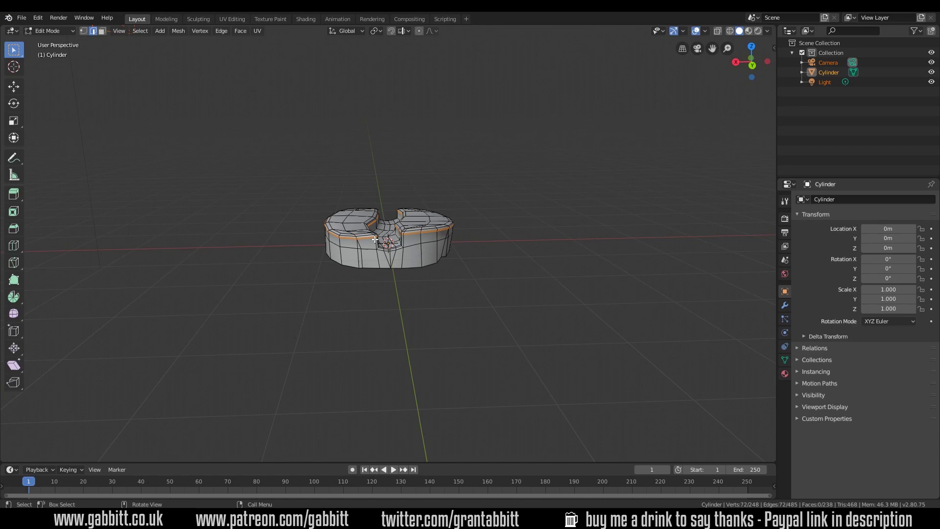
{"action": "middle_click_drag", "start_coordinate": [385, 244], "coordinate": [417, 246]}
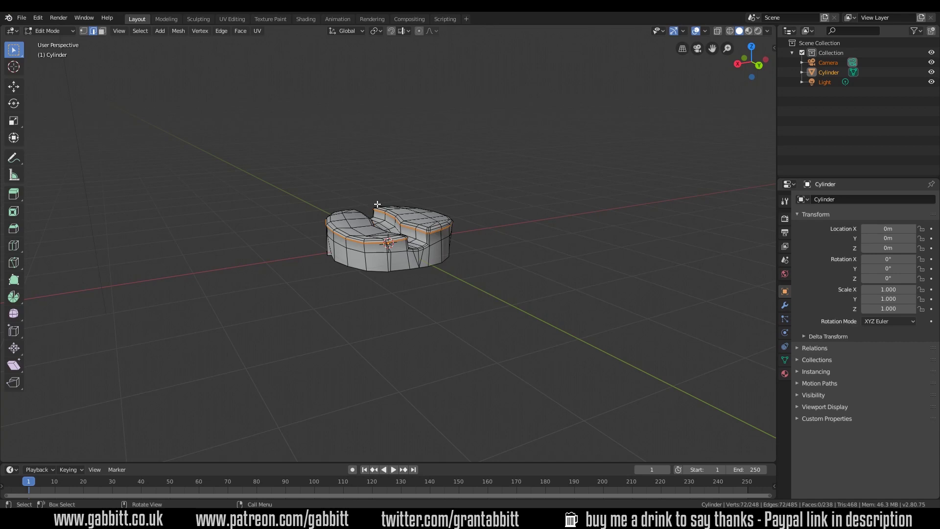
Step: Start a new General scene from the File menu
{"action": "left_click", "coordinate": [21, 17]}
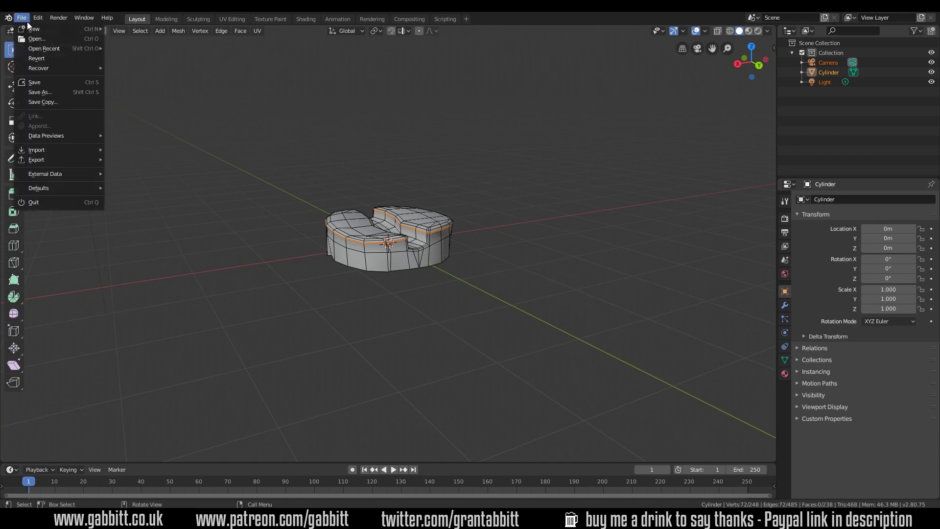
{"action": "mouse_move", "coordinate": [31, 30]}
{"action": "left_click", "coordinate": [123, 27]}
{"action": "key", "text": "n"}
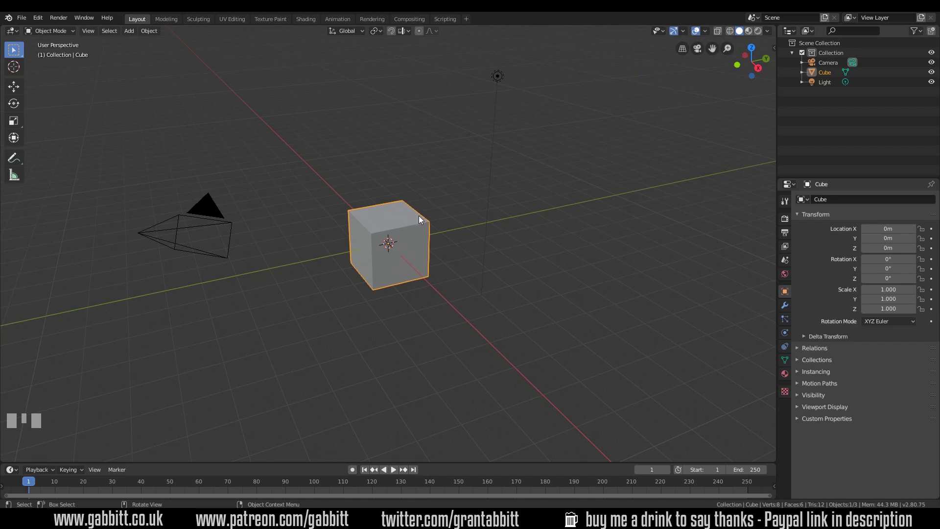
Step: Delete the default cube and add a cylinder mesh at the origin, showing its creation settings
{"action": "key", "text": "Delete"}
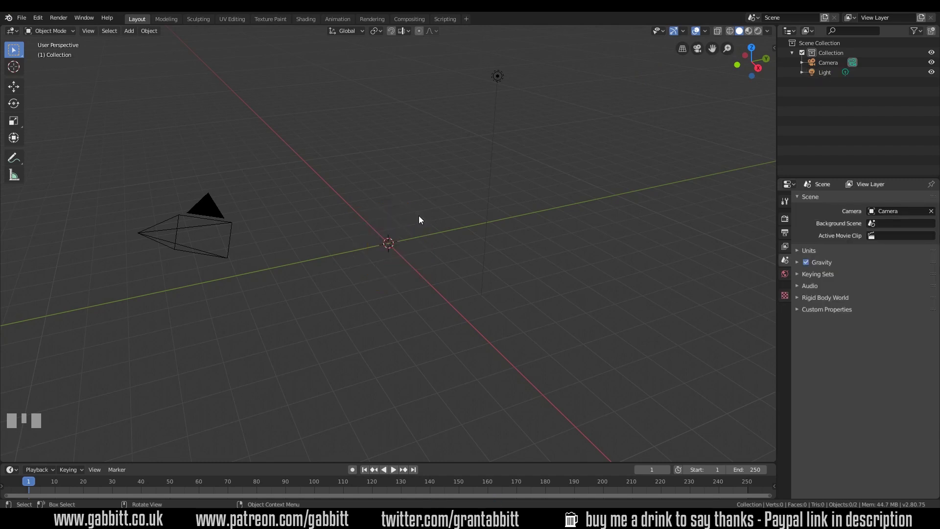
{"action": "key", "text": "shift+a"}
{"action": "mouse_move", "coordinate": [418, 215]}
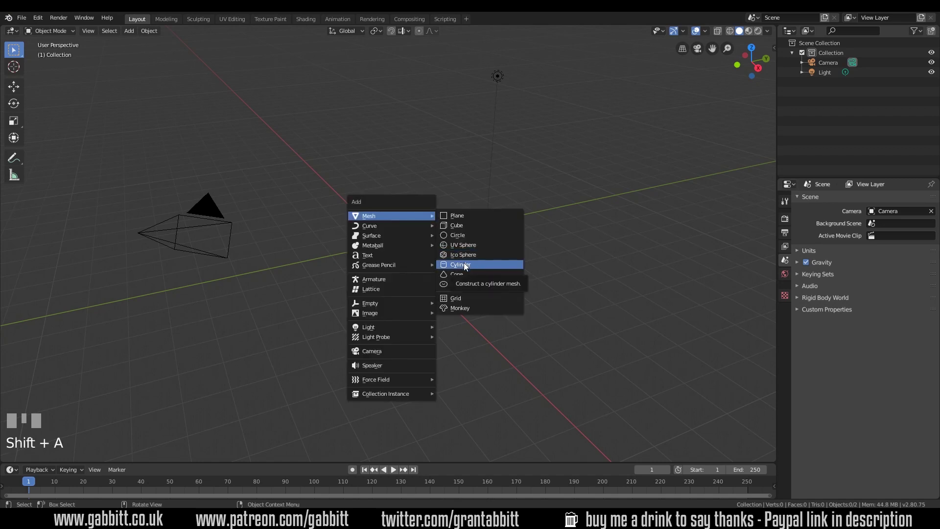
{"action": "left_click", "coordinate": [463, 262]}
{"action": "left_click", "coordinate": [128, 30]}
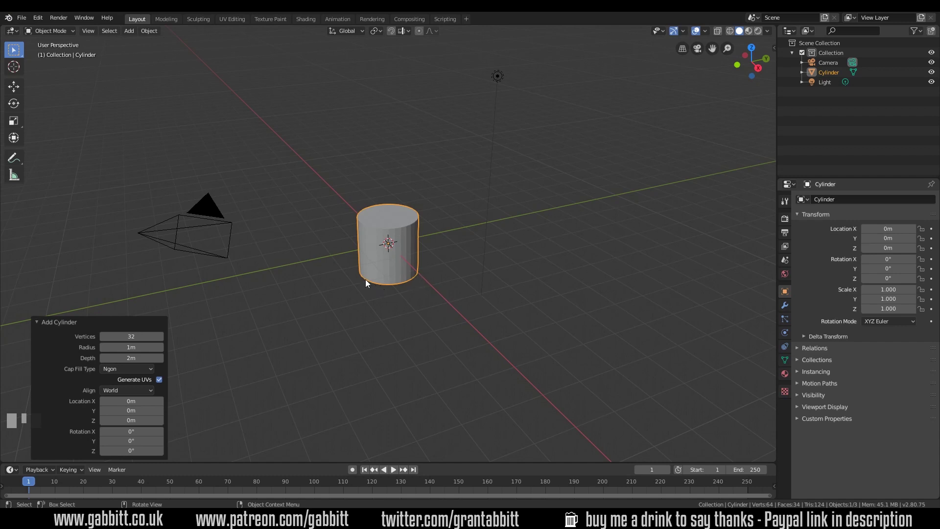
Step: Set the cylinder's vertex count to 32, after trying 16 and 20
{"action": "scroll", "coordinate": [419, 276], "scroll_direction": "up", "scroll_amount": 6}
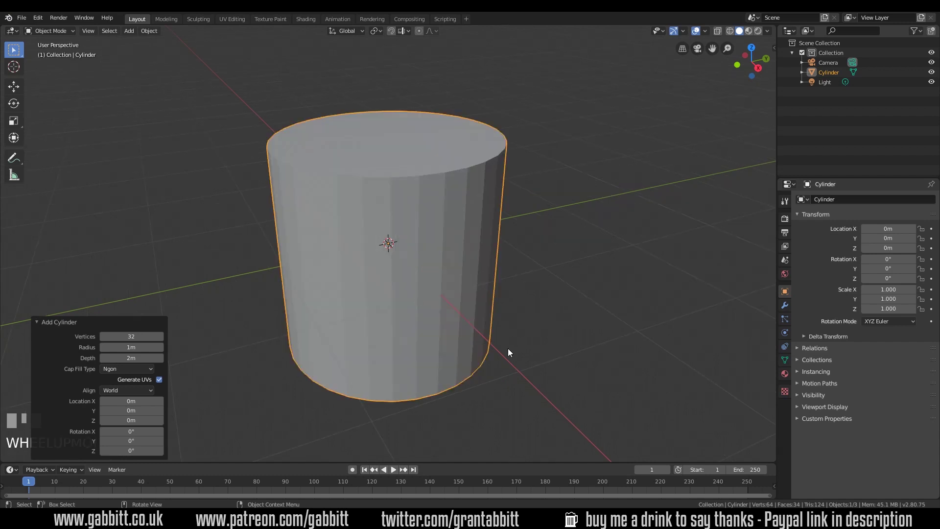
{"action": "left_click", "coordinate": [134, 336]}
{"action": "type", "text": "16"}
{"action": "key", "text": "Return"}
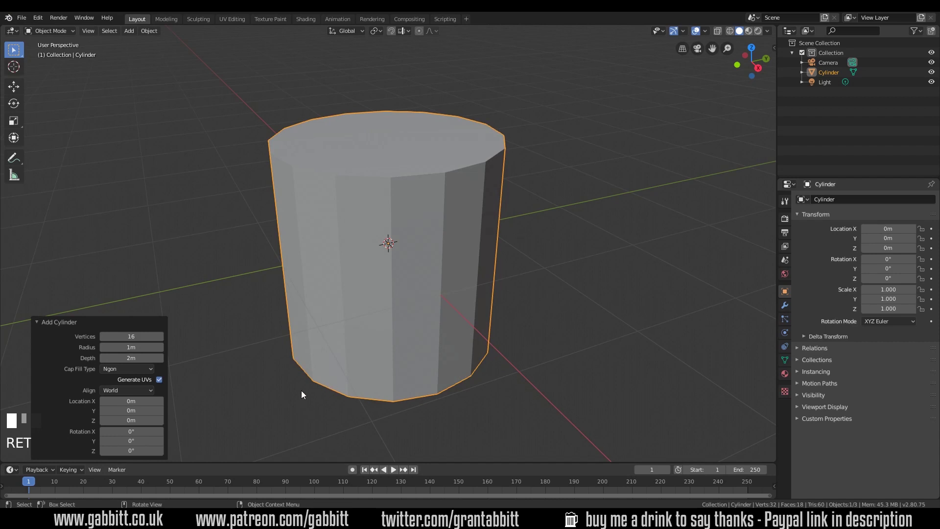
{"action": "left_click", "coordinate": [137, 336]}
{"action": "type", "text": "20"}
{"action": "key", "text": "Return"}
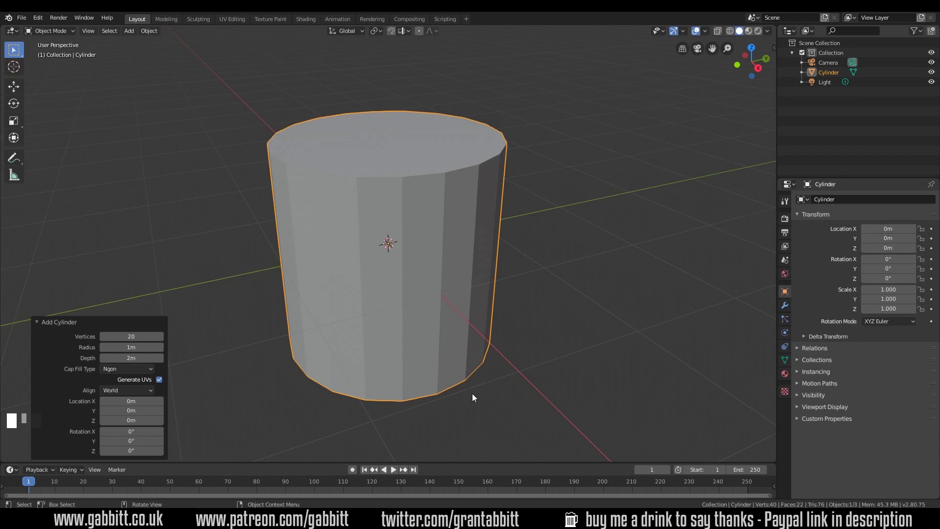
{"action": "left_click", "coordinate": [132, 336]}
{"action": "type", "text": "32"}
{"action": "key", "text": "Return"}
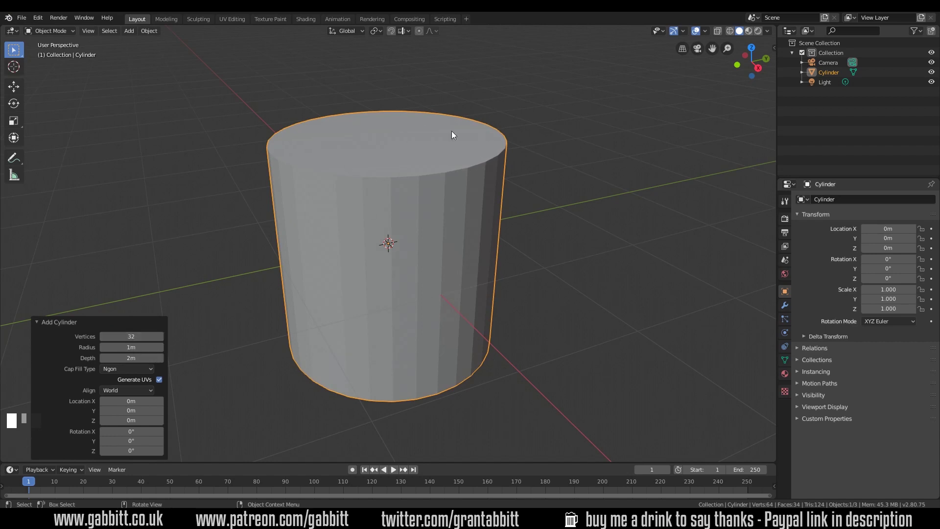
Step: Set Cap Fill Type to Nothing and lower Depth to about 0.47 m
{"action": "left_click", "coordinate": [109, 369]}
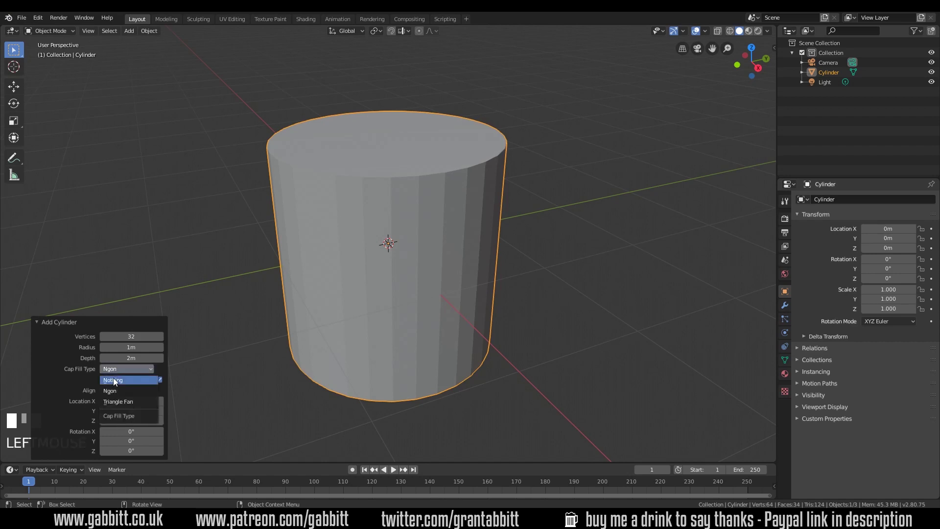
{"action": "left_click", "coordinate": [113, 378]}
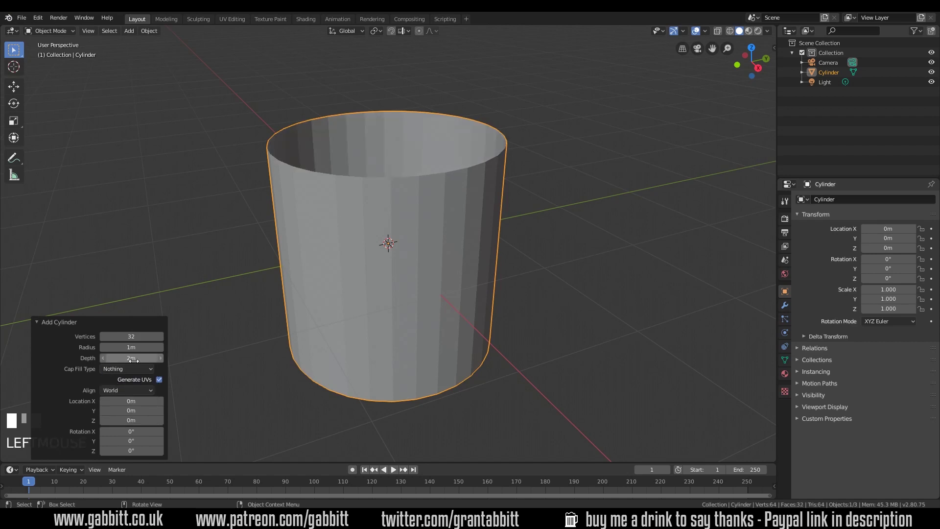
{"action": "left_click_drag", "start_coordinate": [133, 359], "coordinate": [54, 376]}
Step: In Edit Mode, select the top edge loop and cap it with Face > Grid Fill
{"action": "key", "text": "Tab"}
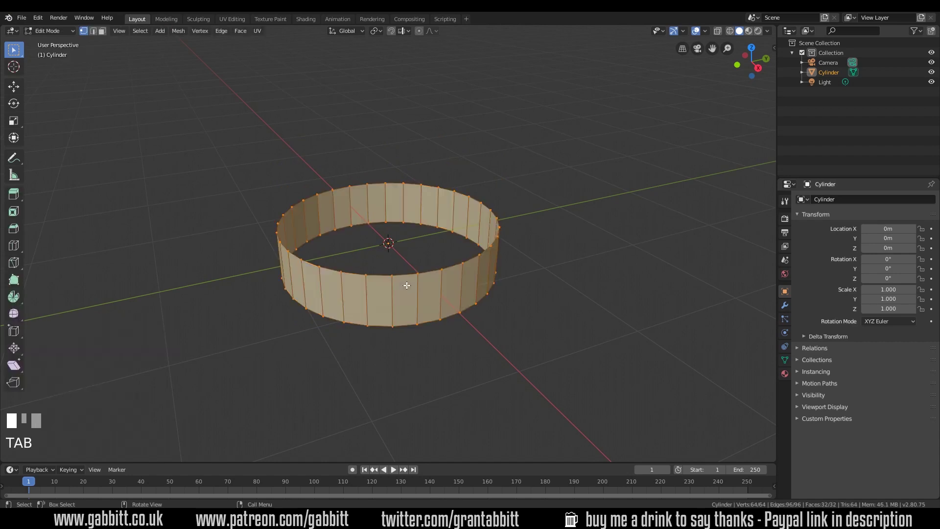
{"action": "left_click", "coordinate": [408, 274], "text": "alt"}
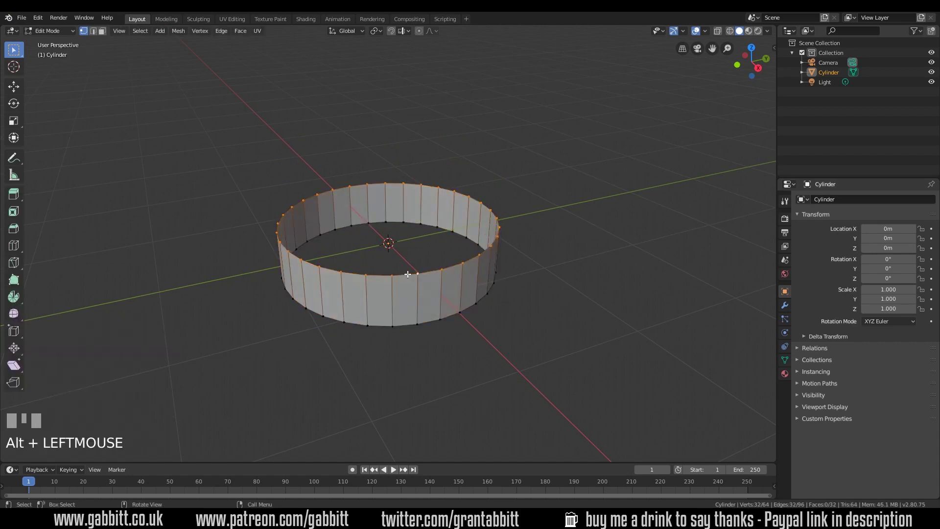
{"action": "left_click", "coordinate": [241, 34]}
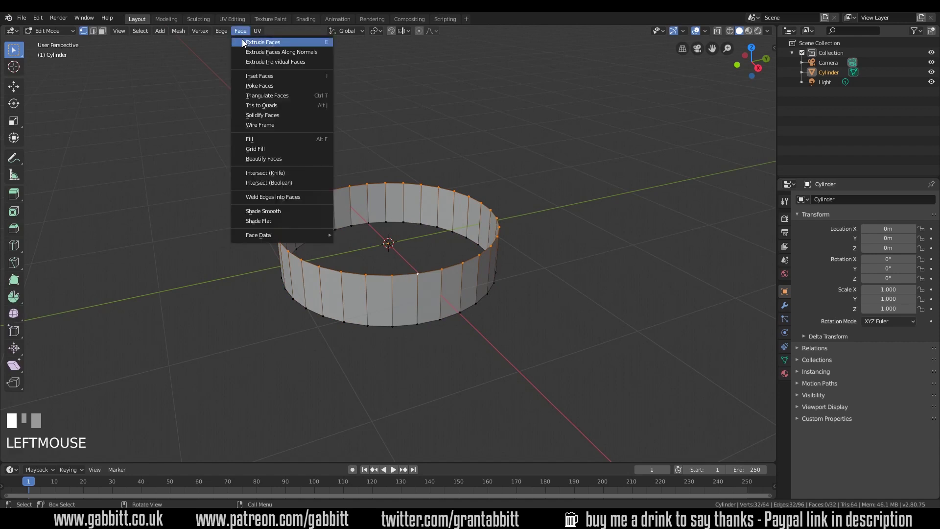
{"action": "left_click", "coordinate": [257, 148]}
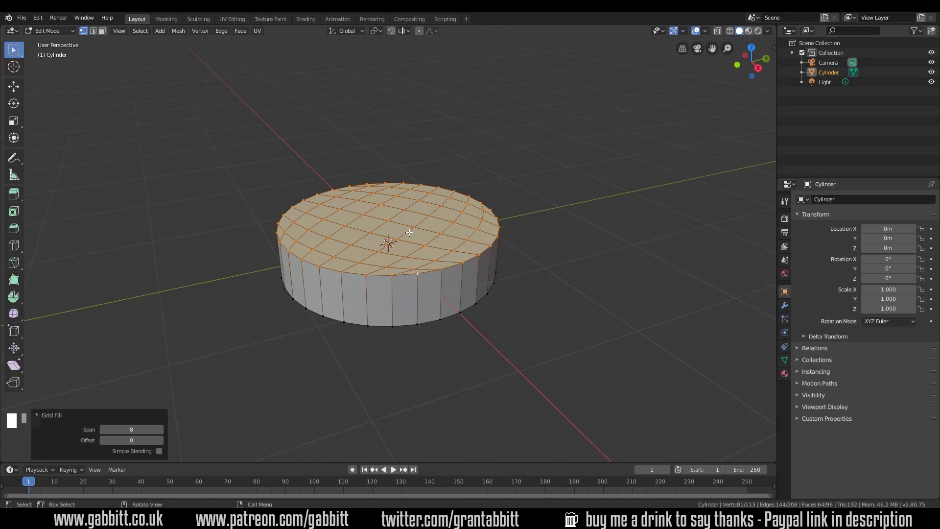
{"action": "middle_click_drag", "start_coordinate": [388, 329], "coordinate": [390, 275]}
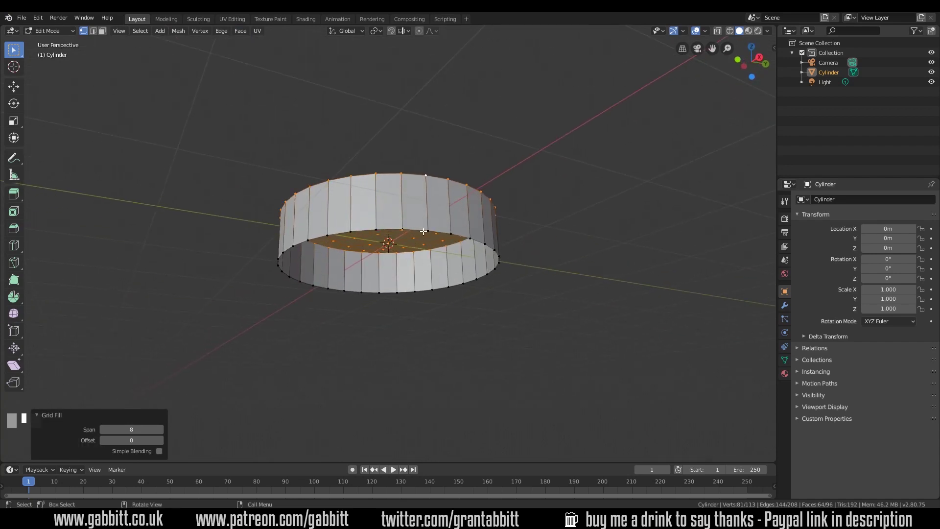
{"action": "middle_click_drag", "start_coordinate": [421, 235], "coordinate": [181, 427]}
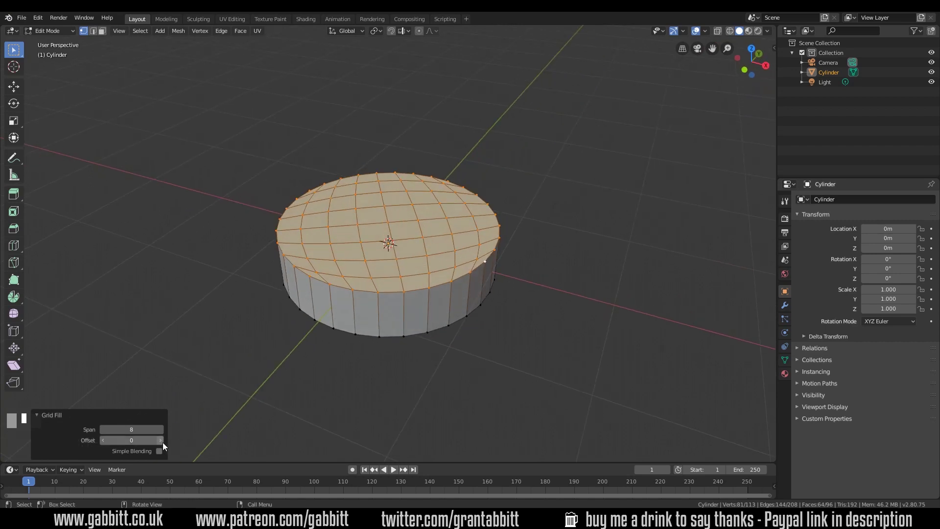
Step: Raise the Grid Fill offset to 5 and check the evenly spaced grid
{"action": "left_click", "coordinate": [163, 442]}
{"action": "left_click", "coordinate": [163, 442]}
{"action": "left_click", "coordinate": [163, 442]}
{"action": "left_click", "coordinate": [163, 442]}
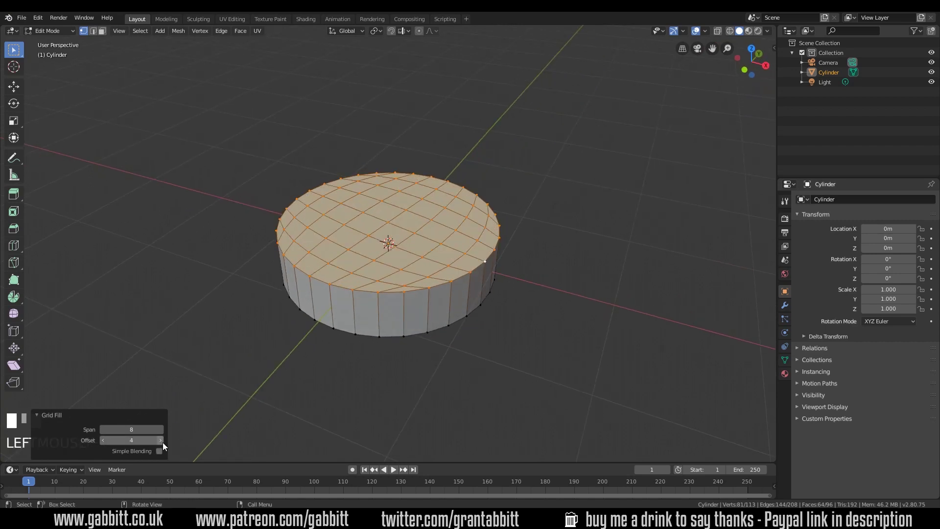
{"action": "left_click", "coordinate": [162, 442]}
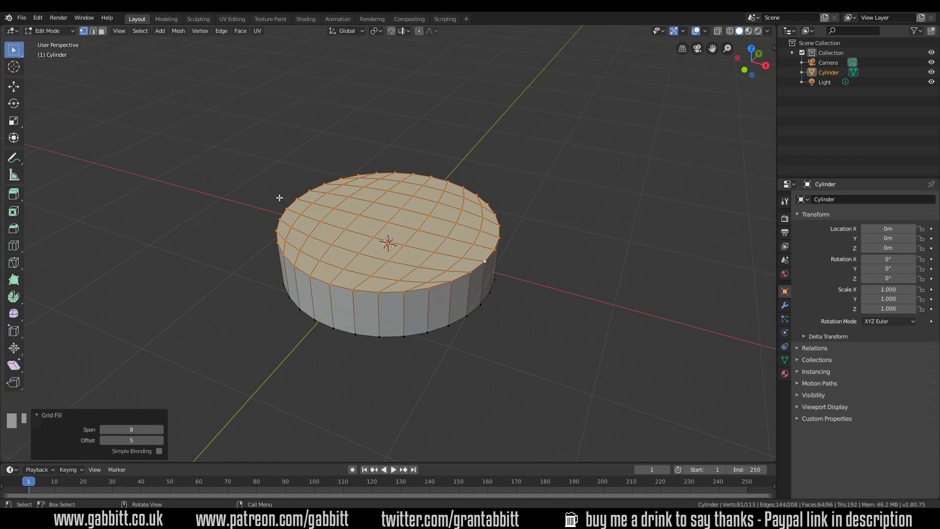
{"action": "middle_click_drag", "start_coordinate": [567, 292], "coordinate": [398, 204]}
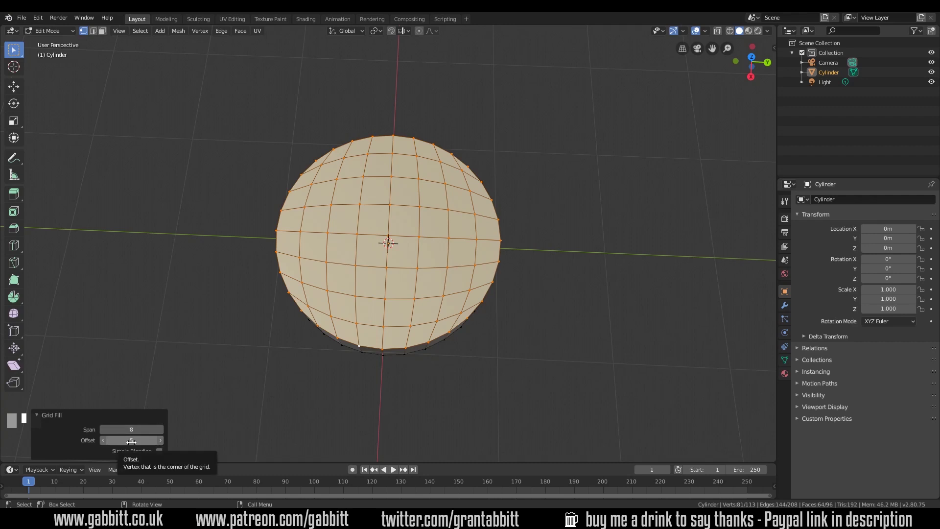
{"action": "middle_click_drag", "start_coordinate": [243, 400], "coordinate": [445, 251]}
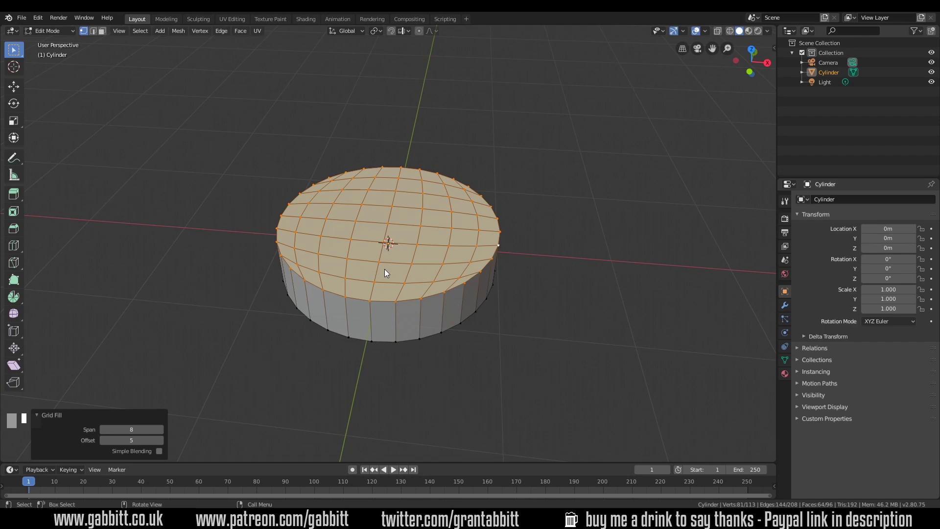
Step: Deselect all, switch to face mode, and circle-select a strip of faces across the top's middle
{"action": "key", "text": "alt+a"}
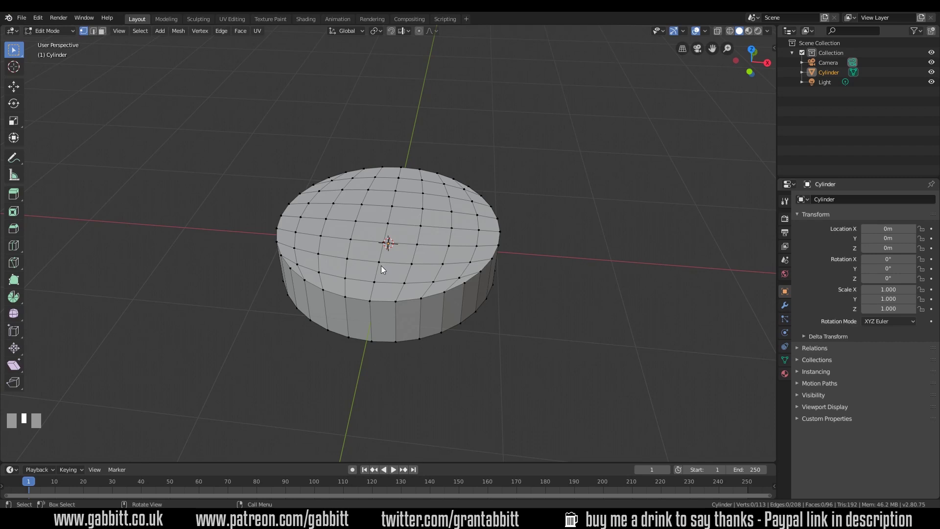
{"action": "key", "text": "3"}
{"action": "key", "text": "c"}
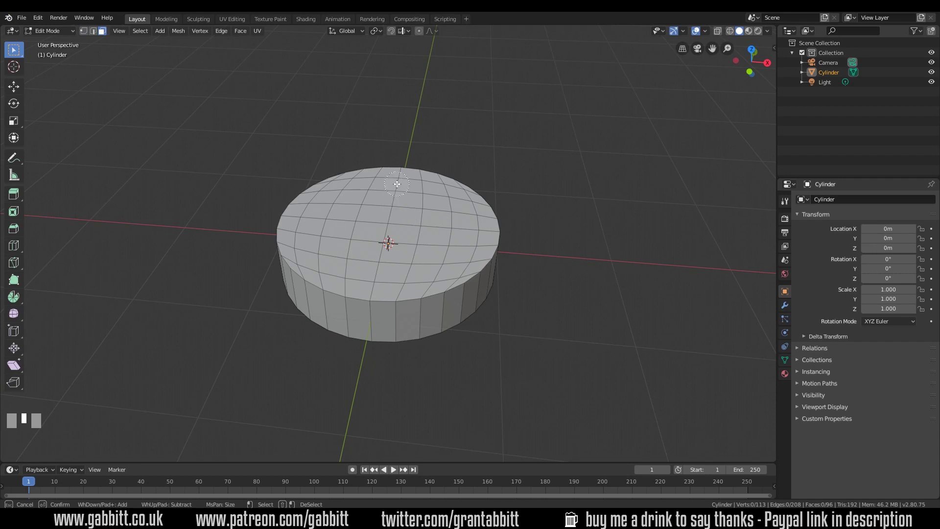
{"action": "mouse_move", "coordinate": [395, 185]}
{"action": "left_mouse_down"}
{"action": "mouse_move", "coordinate": [374, 281]}
{"action": "mouse_move", "coordinate": [413, 284]}
{"action": "mouse_move", "coordinate": [337, 288]}
{"action": "mouse_move", "coordinate": [375, 256]}
{"action": "mouse_move", "coordinate": [414, 254]}
{"action": "mouse_move", "coordinate": [348, 246]}
{"action": "mouse_move", "coordinate": [406, 224]}
{"action": "mouse_move", "coordinate": [366, 221]}
{"action": "mouse_move", "coordinate": [419, 207]}
{"action": "mouse_move", "coordinate": [402, 184]}
{"action": "left_mouse_up"}
{"action": "right_click", "coordinate": [401, 232]}
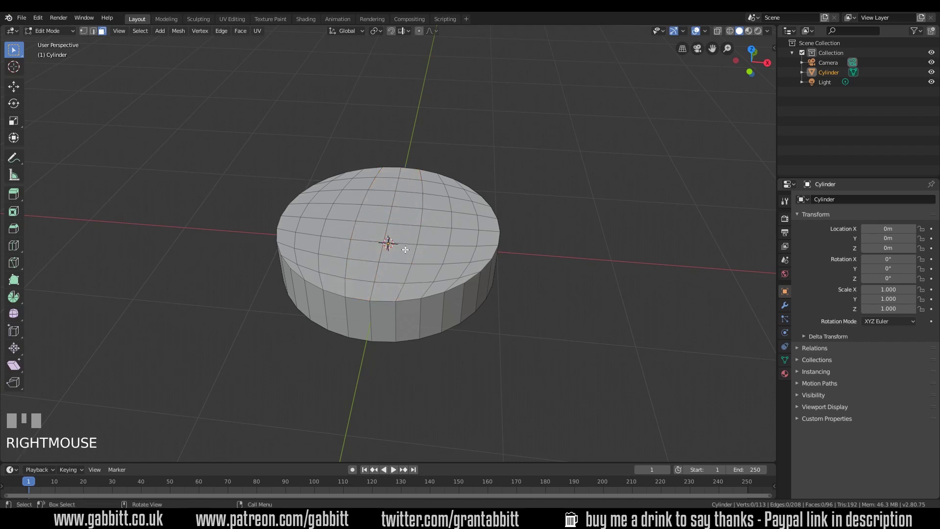
{"action": "key", "text": "c"}
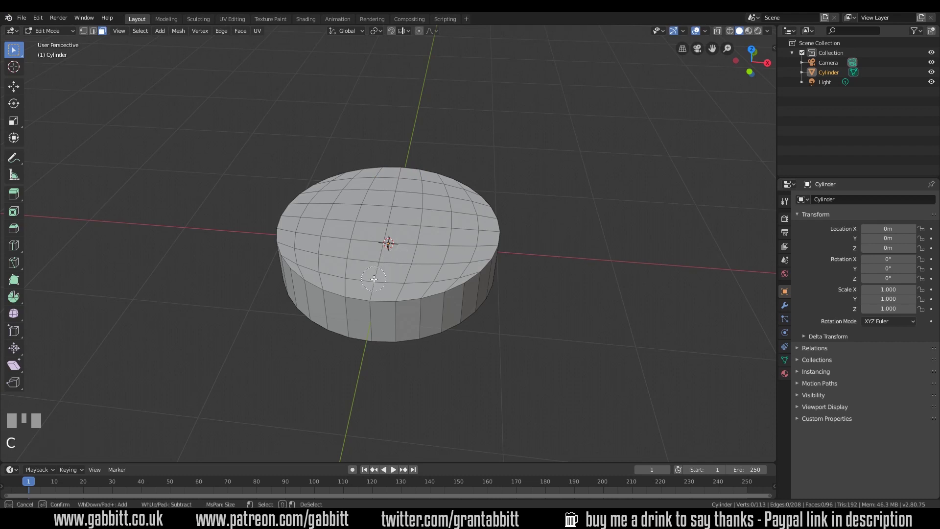
{"action": "left_click_drag", "start_coordinate": [378, 275], "coordinate": [396, 187]}
Step: Try extruding the middle face strip downward, then undo it
{"action": "right_click", "coordinate": [397, 183]}
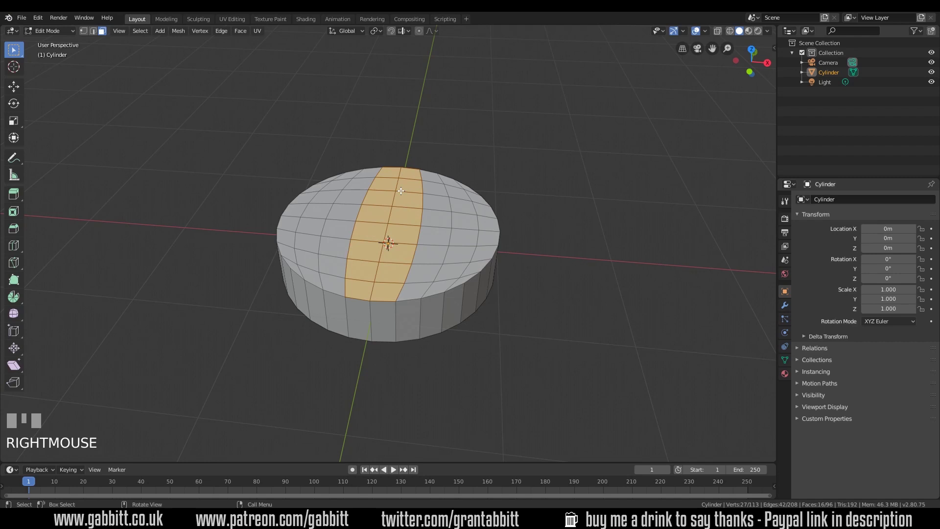
{"action": "key", "text": "e"}
{"action": "left_click", "coordinate": [402, 209]}
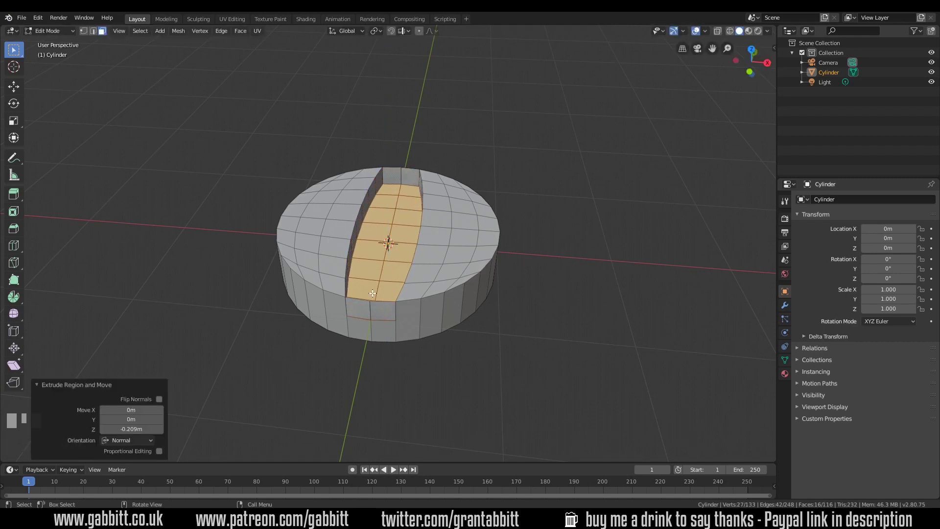
{"action": "key", "text": "ctrl+z"}
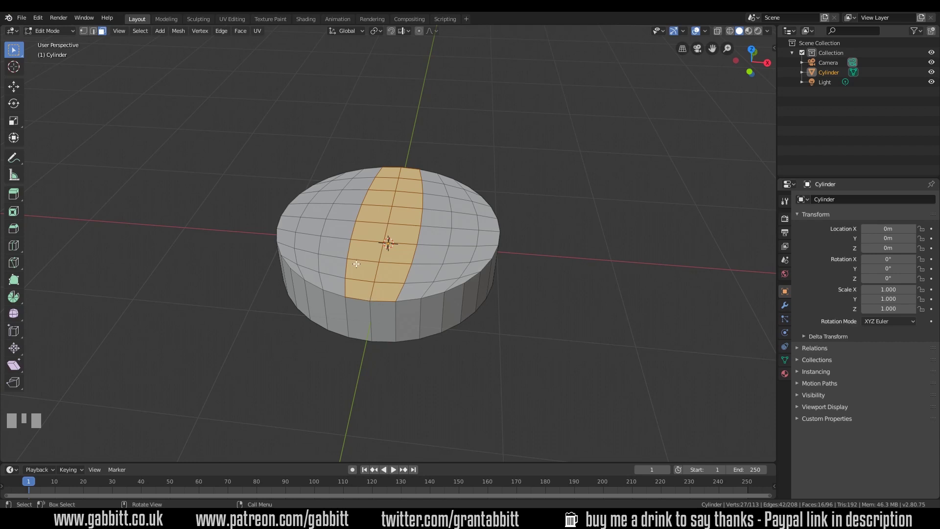
Step: Circle-select the top faces on both sides of the strip and extrude them upward into banks
{"action": "key", "text": "alt+a"}
{"action": "key", "text": "c"}
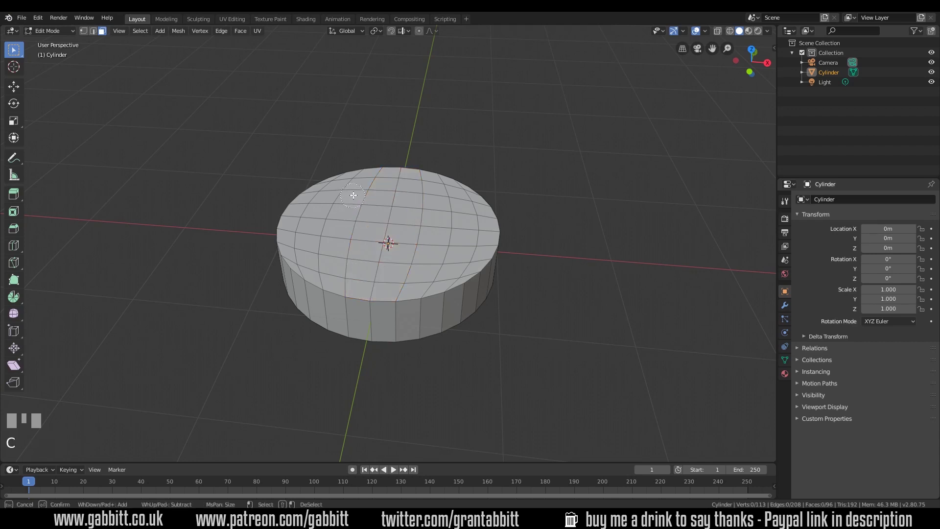
{"action": "mouse_move", "coordinate": [350, 185]}
{"action": "left_mouse_down"}
{"action": "mouse_move", "coordinate": [313, 224]}
{"action": "mouse_move", "coordinate": [320, 261]}
{"action": "mouse_move", "coordinate": [296, 234]}
{"action": "mouse_move", "coordinate": [296, 224]}
{"action": "mouse_move", "coordinate": [301, 248]}
{"action": "mouse_move", "coordinate": [348, 256]}
{"action": "left_mouse_up"}
{"action": "mouse_move", "coordinate": [431, 269]}
{"action": "left_mouse_down"}
{"action": "mouse_move", "coordinate": [456, 265]}
{"action": "mouse_move", "coordinate": [465, 226]}
{"action": "mouse_move", "coordinate": [446, 221]}
{"action": "left_mouse_up"}
{"action": "right_click", "coordinate": [447, 221]}
{"action": "key", "text": "e"}
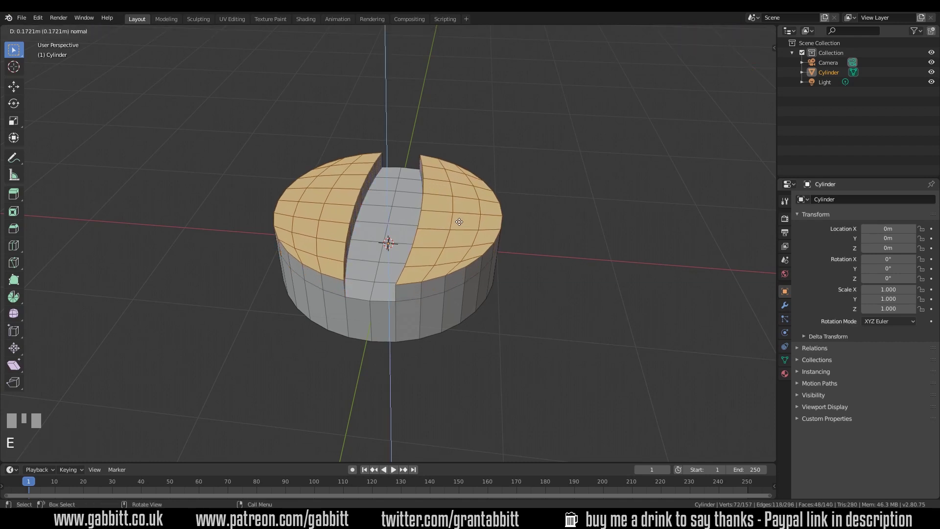
{"action": "left_click", "coordinate": [455, 220]}
Step: Lift the bottom edge loop 0.182 m along Z
{"action": "middle_click_drag", "start_coordinate": [455, 220], "coordinate": [393, 302]}
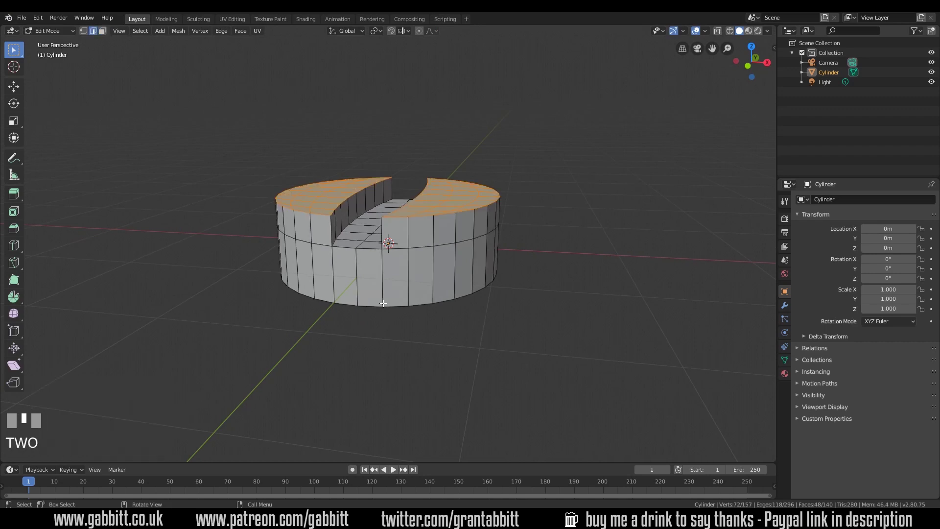
{"action": "left_click", "coordinate": [376, 307], "text": "alt"}
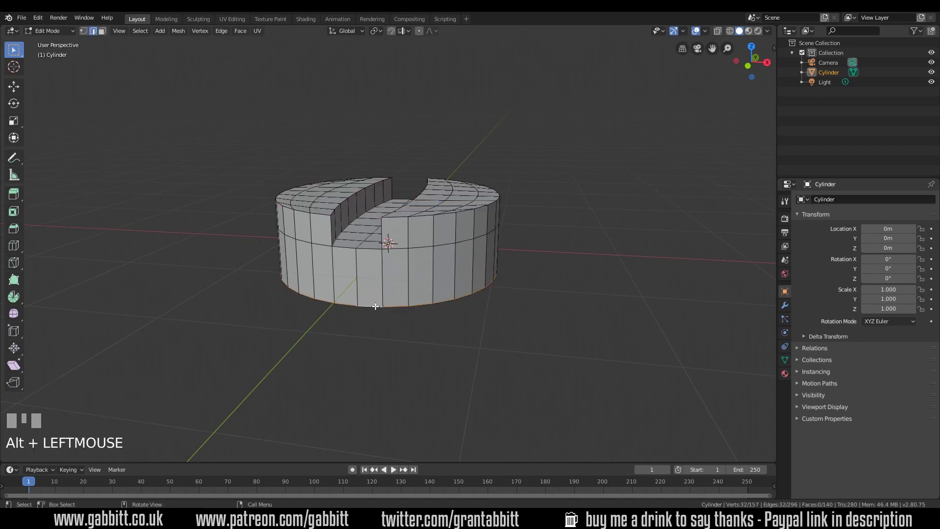
{"action": "key", "text": "g"}
{"action": "key", "text": "z"}
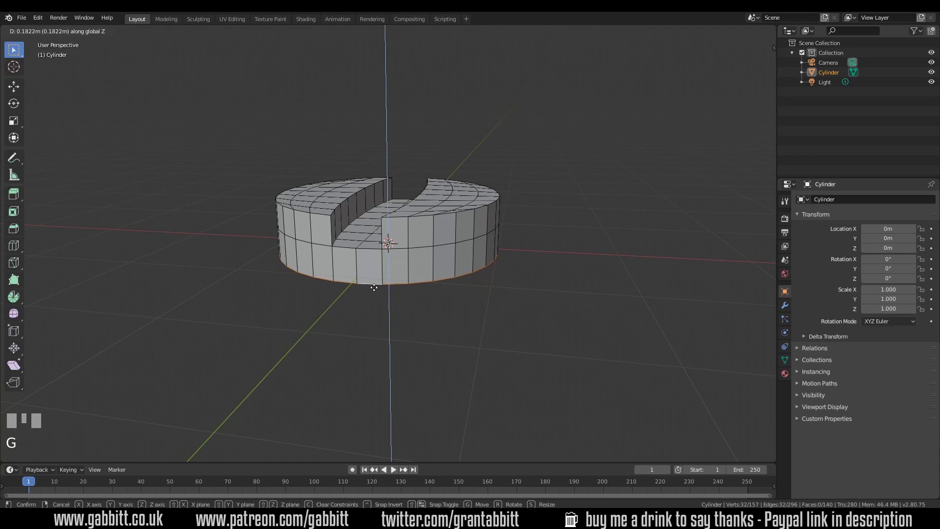
{"action": "left_click", "coordinate": [374, 287]}
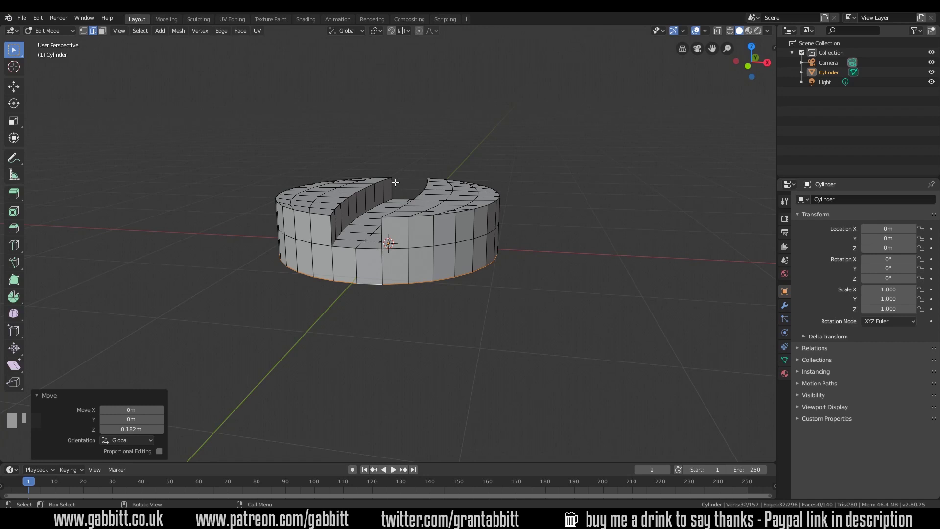
Step: Bevel the two edge loops at the channel's base to 0.0764 m width with 2 segments
{"action": "left_click", "coordinate": [349, 226], "text": "alt"}
{"action": "middle_click_drag", "start_coordinate": [349, 226], "coordinate": [429, 225]}
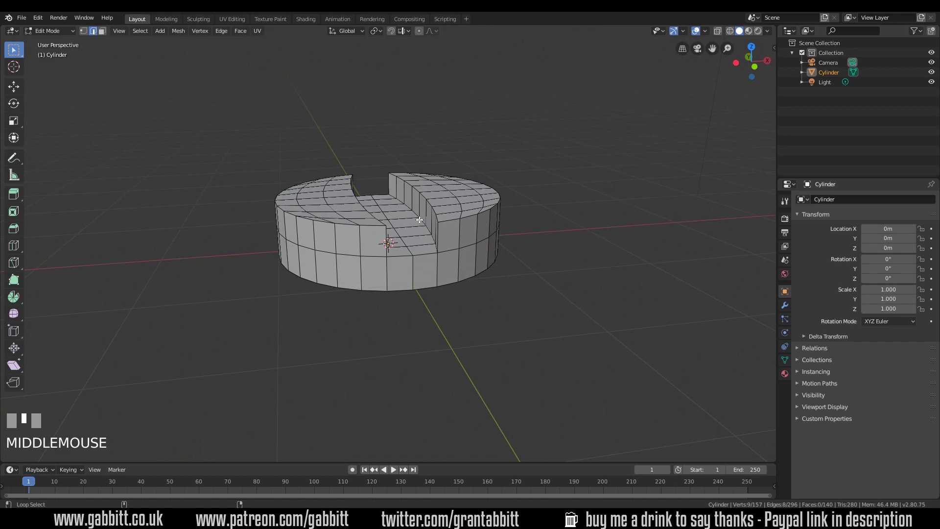
{"action": "left_click", "coordinate": [421, 220], "text": "alt+shift"}
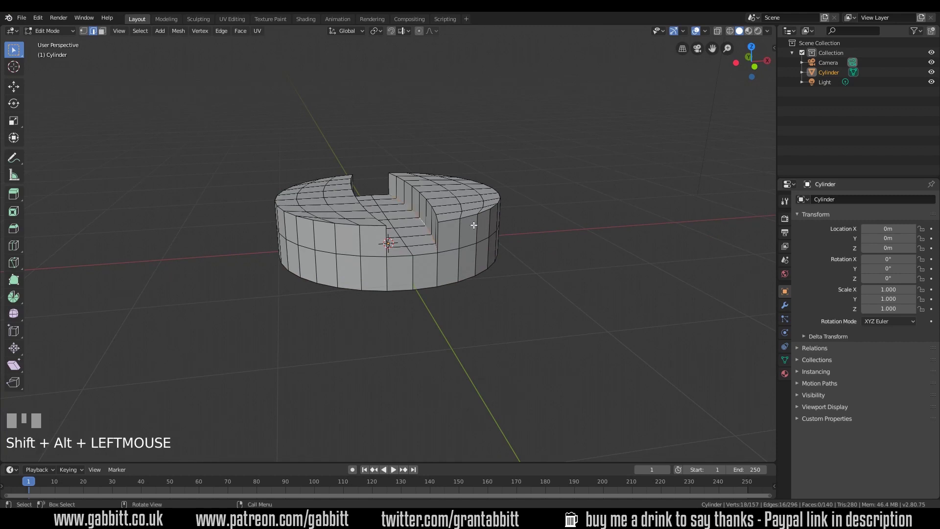
{"action": "key", "text": "ctrl+b"}
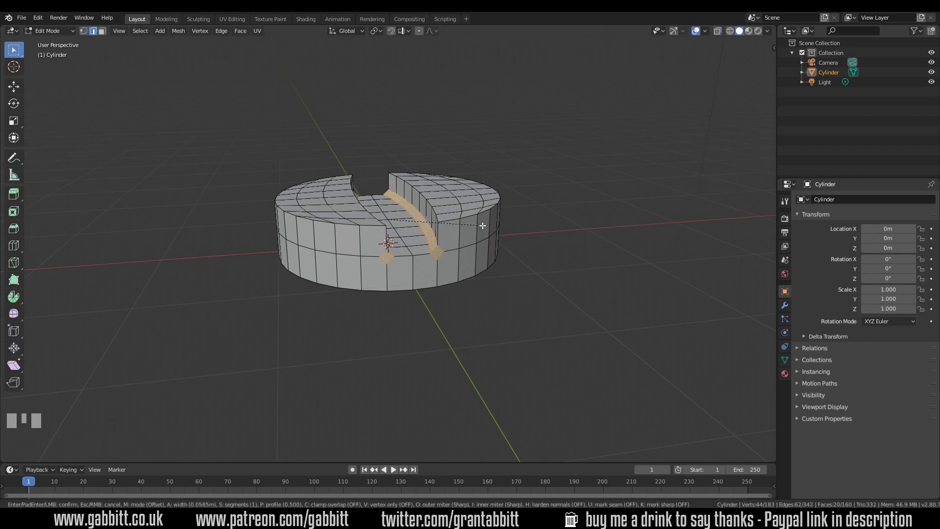
{"action": "left_click", "coordinate": [485, 225]}
{"action": "middle_click_drag", "start_coordinate": [484, 225], "coordinate": [430, 266]}
{"action": "middle_click_drag", "start_coordinate": [376, 229], "coordinate": [394, 196]}
{"action": "middle_click_drag", "start_coordinate": [328, 290], "coordinate": [361, 227]}
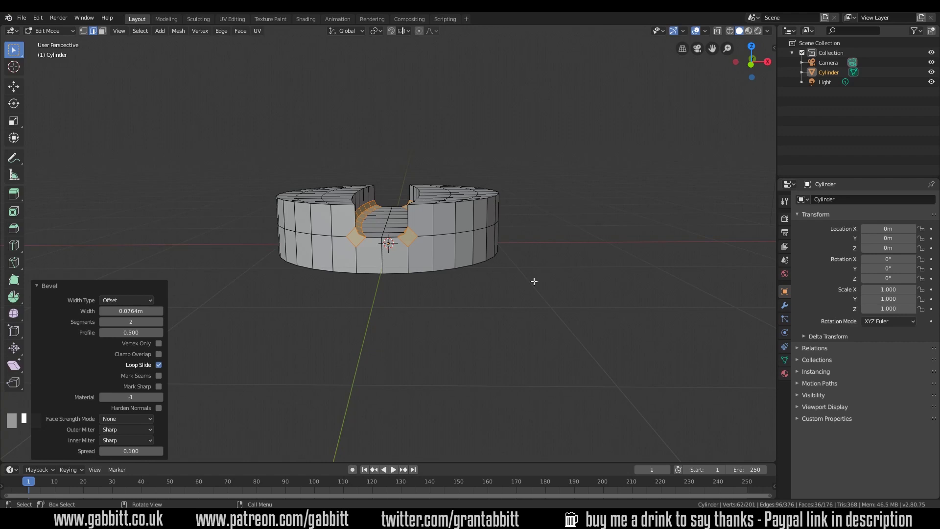
{"action": "middle_click_drag", "start_coordinate": [534, 282], "coordinate": [378, 221]}
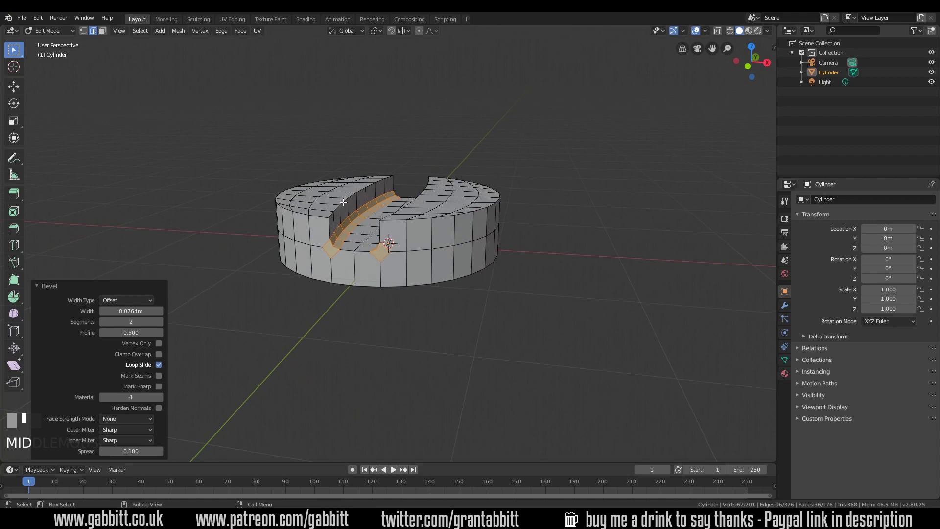
Step: Select the top rim edge loops along one bank, then cancel a first bevel attempt
{"action": "left_click", "coordinate": [342, 218], "text": "alt"}
{"action": "left_click", "coordinate": [280, 183], "text": "alt+shift"}
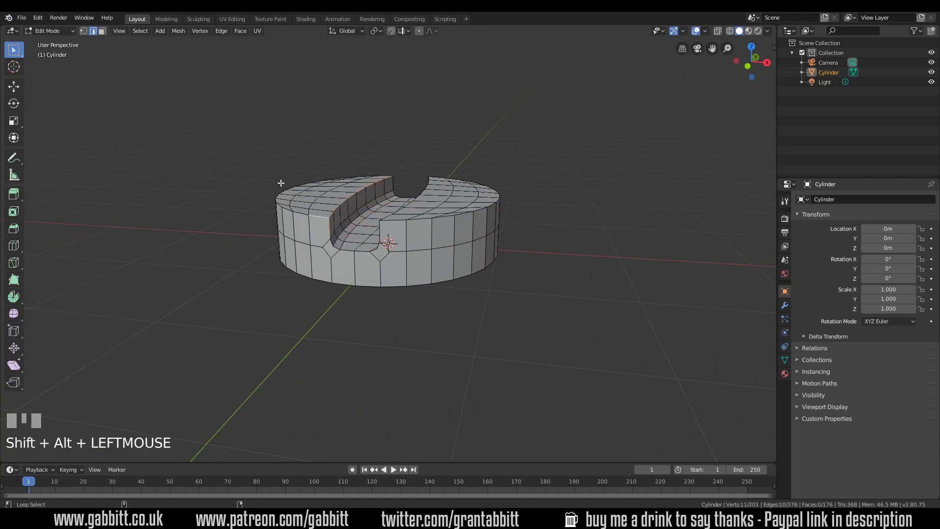
{"action": "left_click", "coordinate": [341, 175], "text": "alt+shift"}
{"action": "left_click", "coordinate": [385, 193], "text": "alt+shift"}
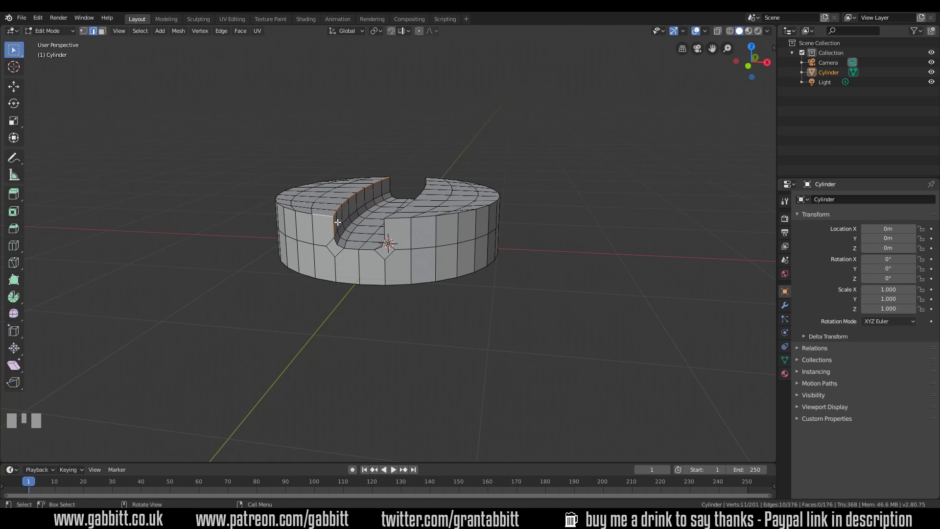
{"action": "left_click", "coordinate": [338, 228], "text": "shift"}
{"action": "left_click", "coordinate": [304, 214], "text": "alt+shift"}
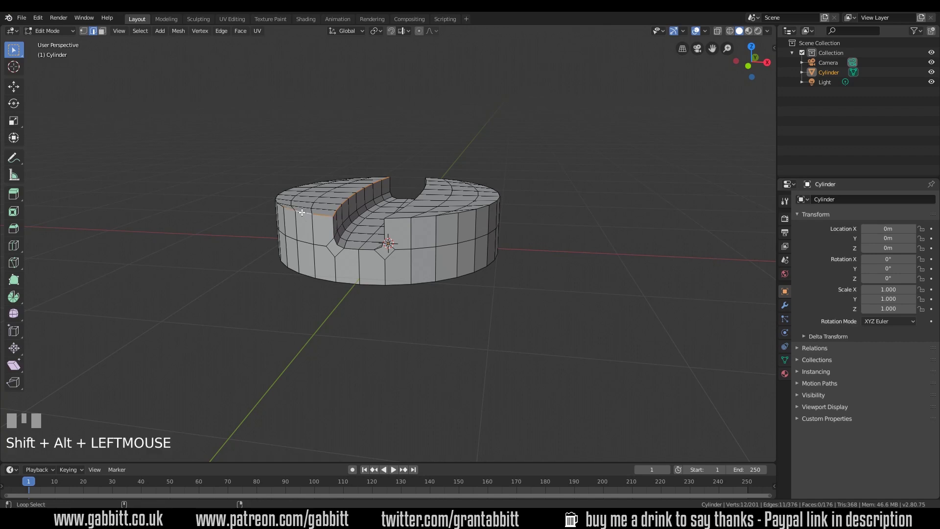
{"action": "left_click", "coordinate": [292, 186], "text": "alt+shift"}
{"action": "middle_click_drag", "start_coordinate": [372, 174], "coordinate": [520, 231]}
{"action": "left_click", "coordinate": [520, 231], "text": "shift"}
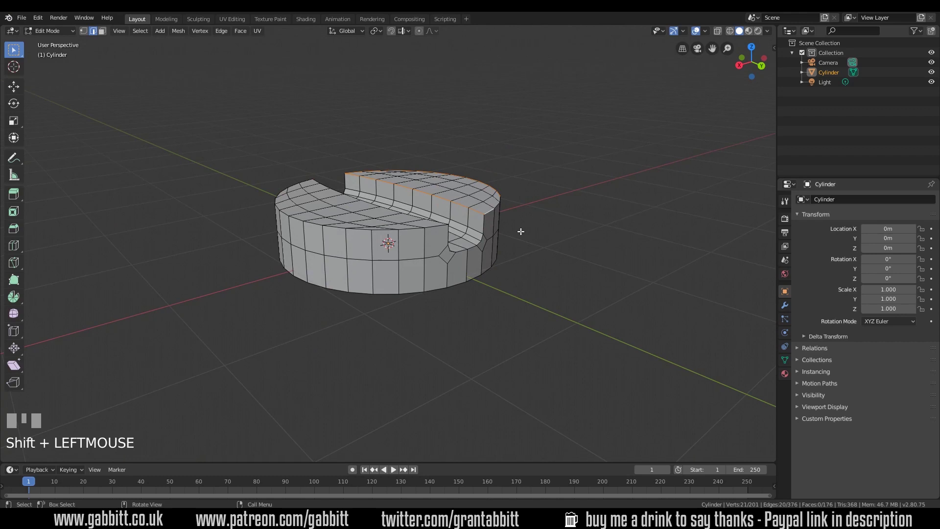
{"action": "right_click", "coordinate": [560, 199]}
{"action": "key", "text": "ctrl+b"}
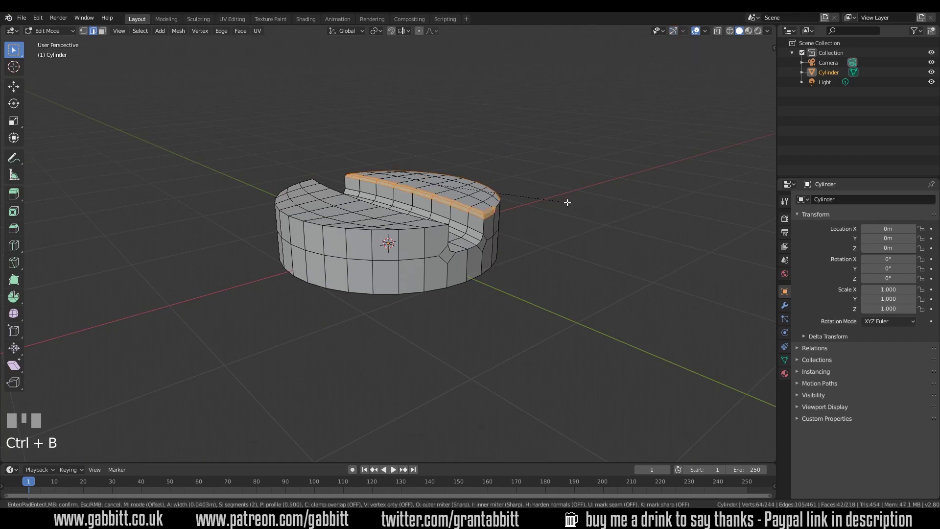
{"action": "right_click", "coordinate": [568, 202]}
{"action": "middle_click_drag", "start_coordinate": [568, 202], "coordinate": [417, 223]}
Step: Select the bank's top edge loop and bevel it
{"action": "left_click", "coordinate": [417, 223], "text": "alt+shift"}
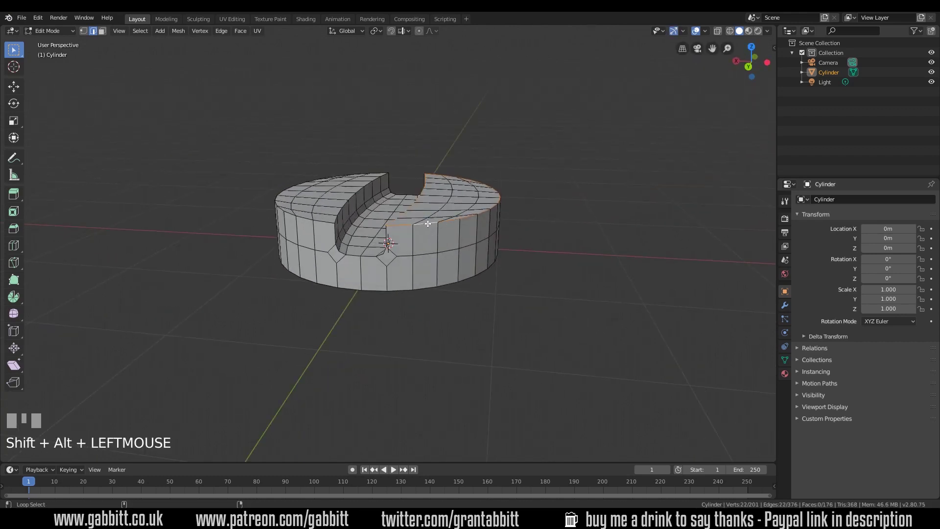
{"action": "key", "text": "ctrl+b"}
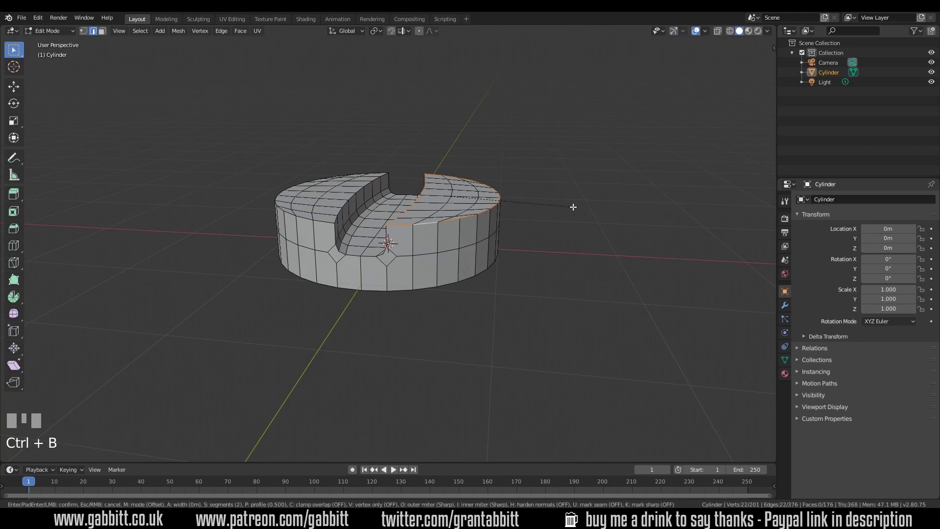
{"action": "left_click", "coordinate": [459, 231]}
{"action": "middle_click_drag", "start_coordinate": [459, 230], "coordinate": [424, 218]}
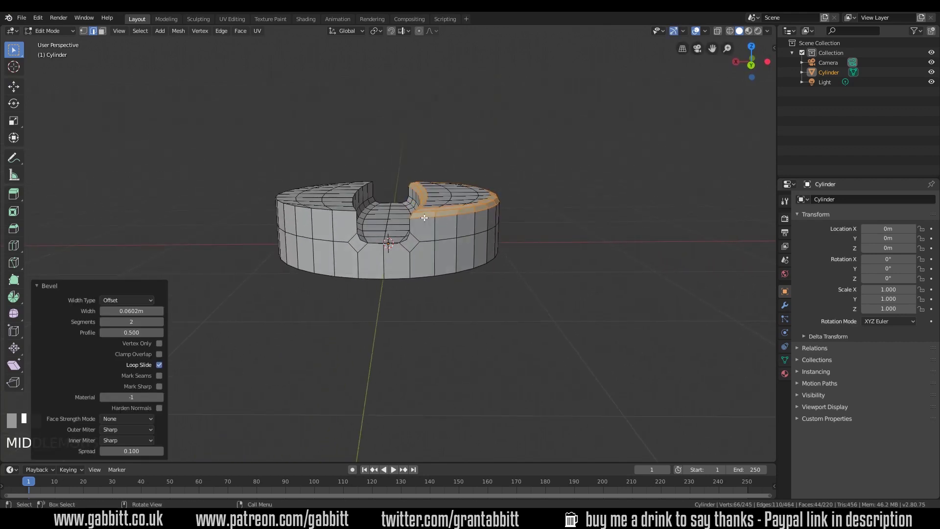
Step: Set the bevel Width Type to Width and adjust the width, settling at 0.0702 m
{"action": "scroll", "coordinate": [438, 218], "scroll_direction": "up", "scroll_amount": 2}
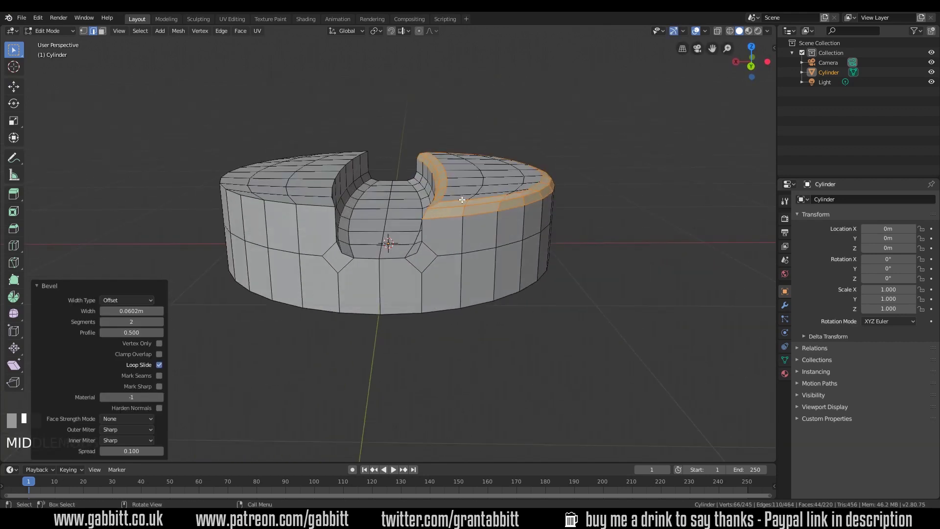
{"action": "left_click", "coordinate": [137, 300]}
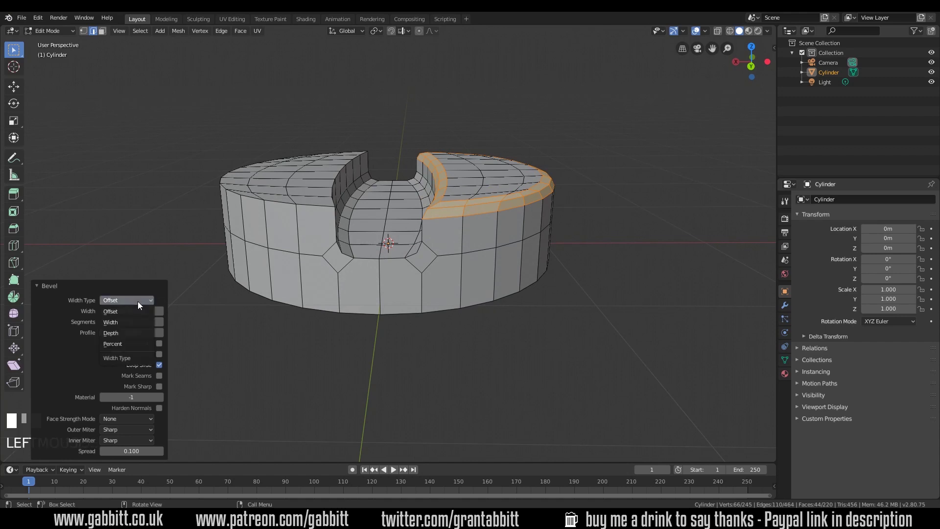
{"action": "left_click", "coordinate": [119, 322]}
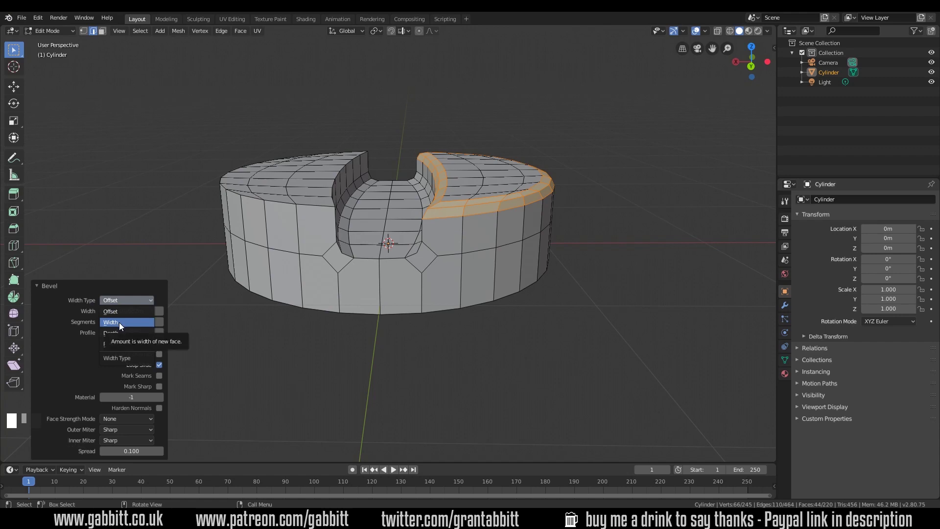
{"action": "left_click", "coordinate": [159, 313]}
{"action": "type", "text": "0.1"}
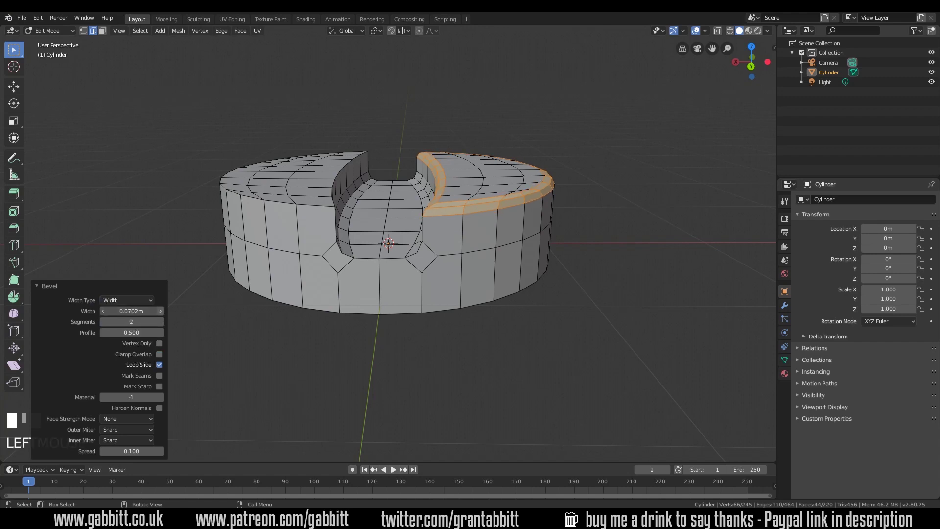
{"action": "key", "text": "Return"}
{"action": "left_click", "coordinate": [113, 300]}
{"action": "middle_click_drag", "start_coordinate": [394, 211], "coordinate": [333, 179]}
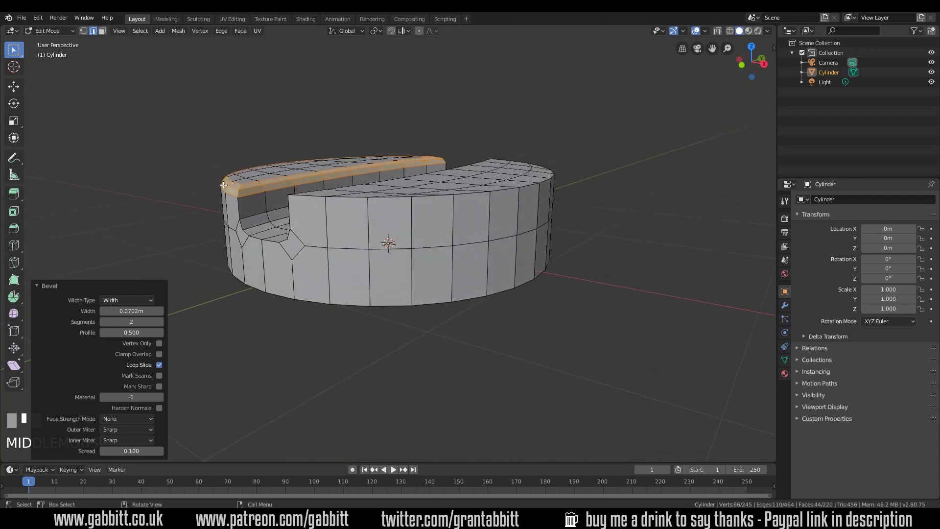
{"action": "scroll", "coordinate": [280, 193], "scroll_direction": "down", "scroll_amount": 5}
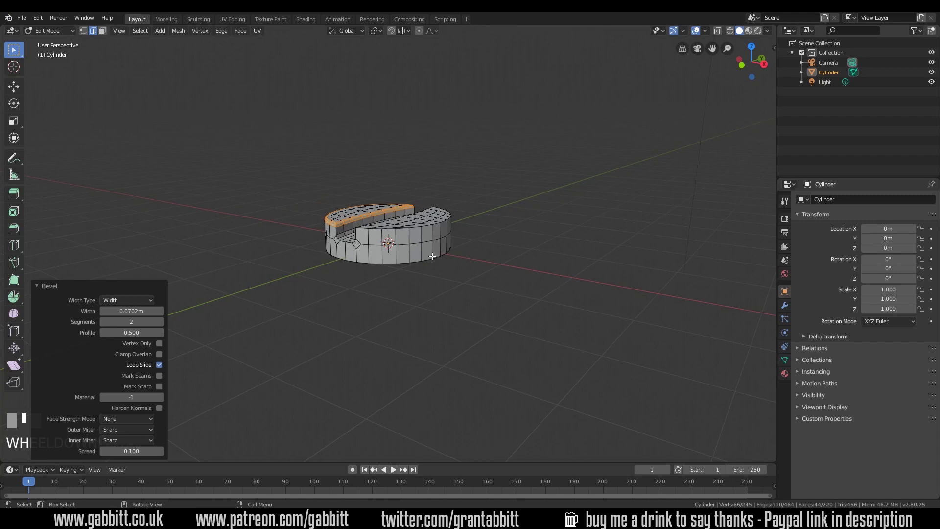
{"action": "scroll", "coordinate": [432, 256], "scroll_direction": "up", "scroll_amount": 3}
{"action": "middle_click_drag", "start_coordinate": [429, 254], "coordinate": [424, 229]}
Step: Select the other bank's top rim loop and bevel it about 0.0547 m wide
{"action": "left_click", "coordinate": [424, 227], "text": "alt"}
{"action": "left_click", "coordinate": [514, 209], "text": "alt+shift"}
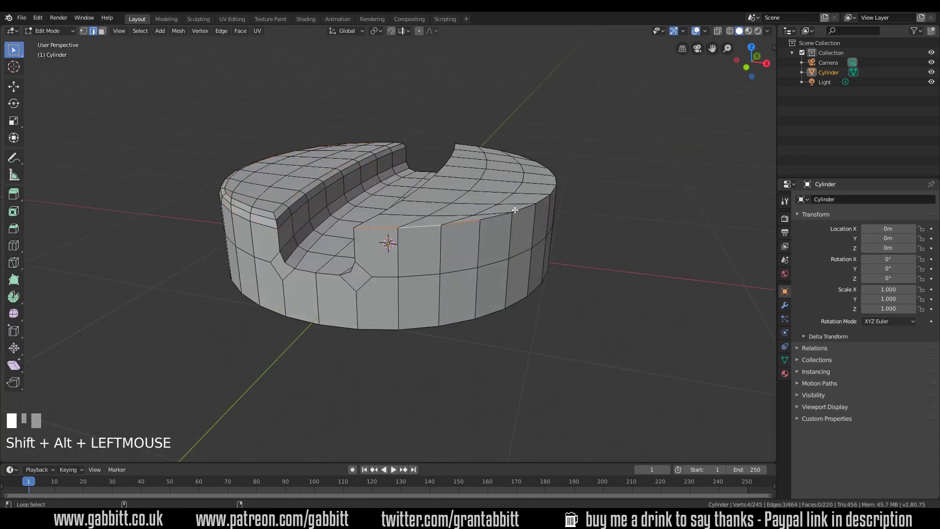
{"action": "middle_click_drag", "start_coordinate": [514, 210], "coordinate": [474, 210]}
{"action": "key", "text": "ctrl+b"}
{"action": "left_click", "coordinate": [472, 265]}
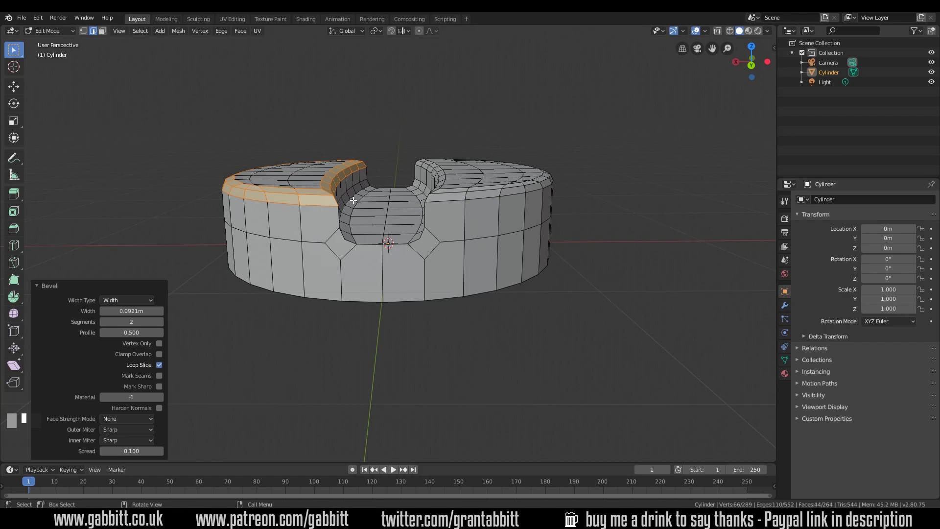
Step: Clear the selection, select the channel opening's outline edges, and bevel them
{"action": "key", "text": "alt+a"}
{"action": "middle_click_drag", "start_coordinate": [353, 200], "coordinate": [310, 231]}
{"action": "scroll", "coordinate": [310, 231], "scroll_direction": "up", "scroll_amount": 2}
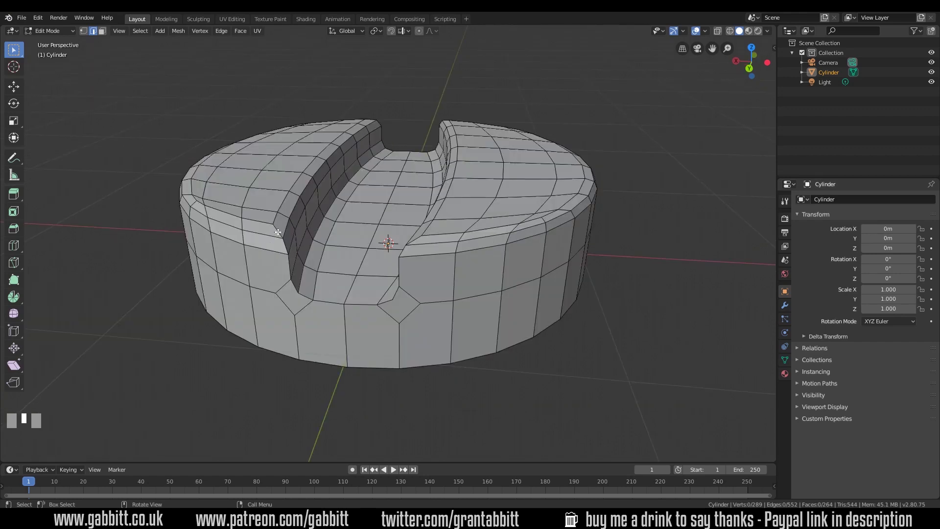
{"action": "left_click", "coordinate": [289, 255], "text": "alt"}
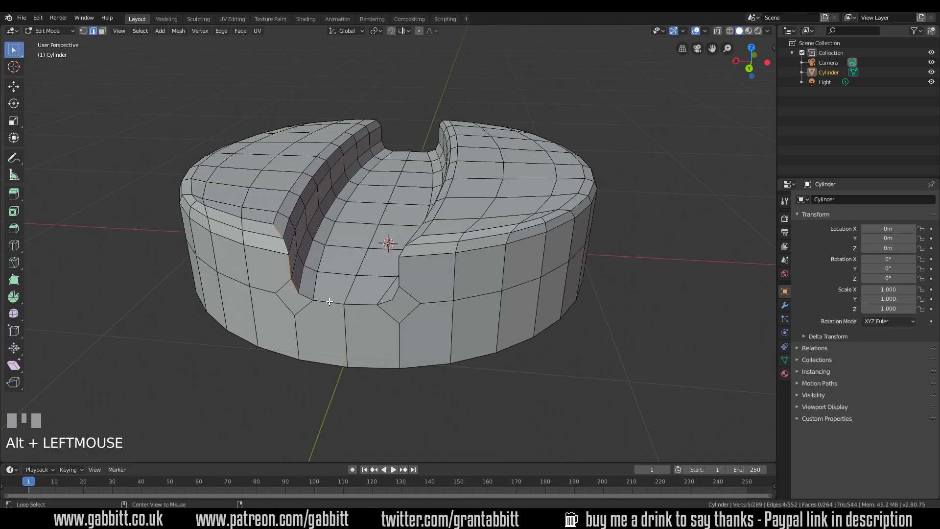
{"action": "left_click", "coordinate": [399, 264], "text": "alt+shift"}
{"action": "left_click", "coordinate": [382, 137], "text": "alt+shift"}
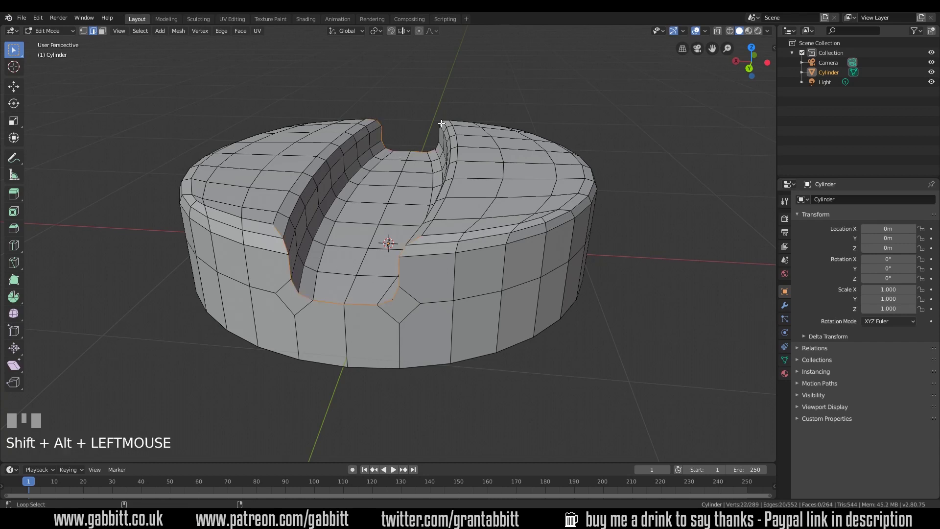
{"action": "middle_click_drag", "start_coordinate": [336, 258], "coordinate": [313, 210]}
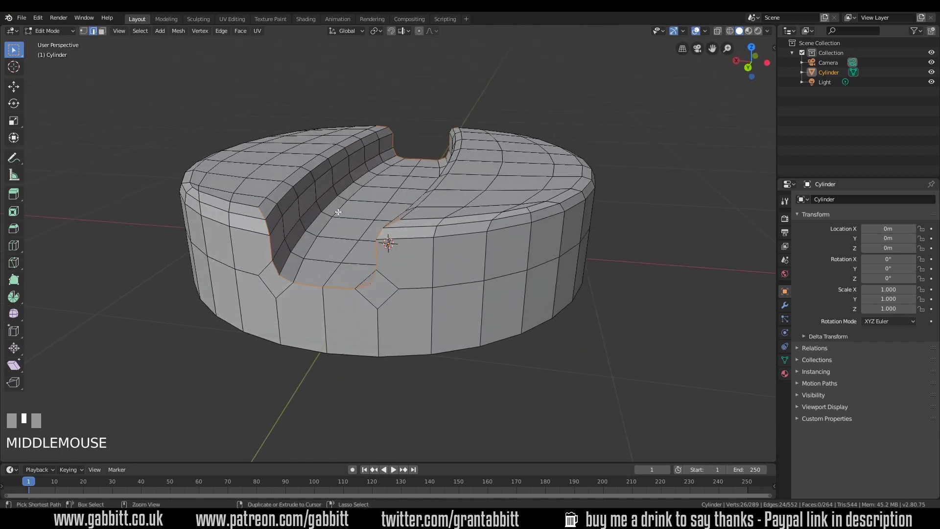
{"action": "key", "text": "ctrl+b"}
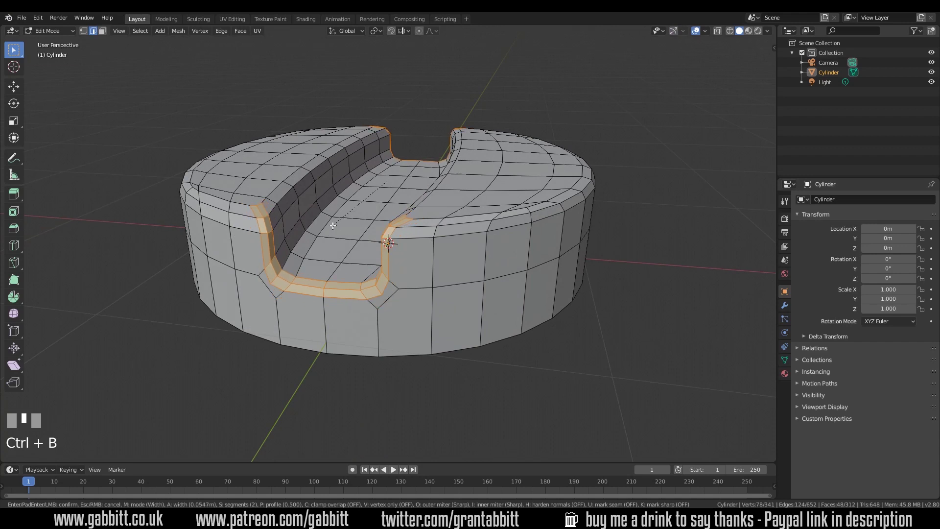
{"action": "left_click", "coordinate": [329, 225]}
{"action": "middle_click_drag", "start_coordinate": [329, 225], "coordinate": [311, 283]}
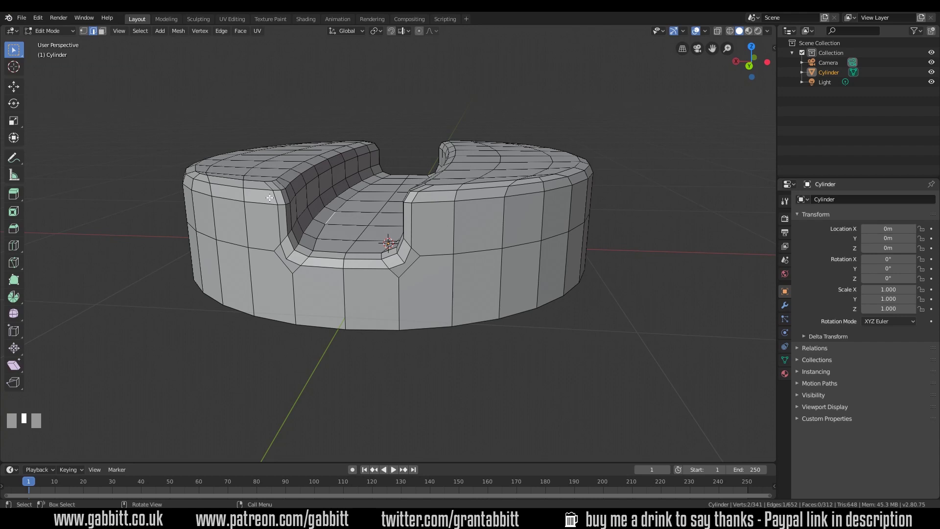
Step: Add an edge loop just below the left bank's top rim, left at its default position
{"action": "key", "text": "ctrl+r"}
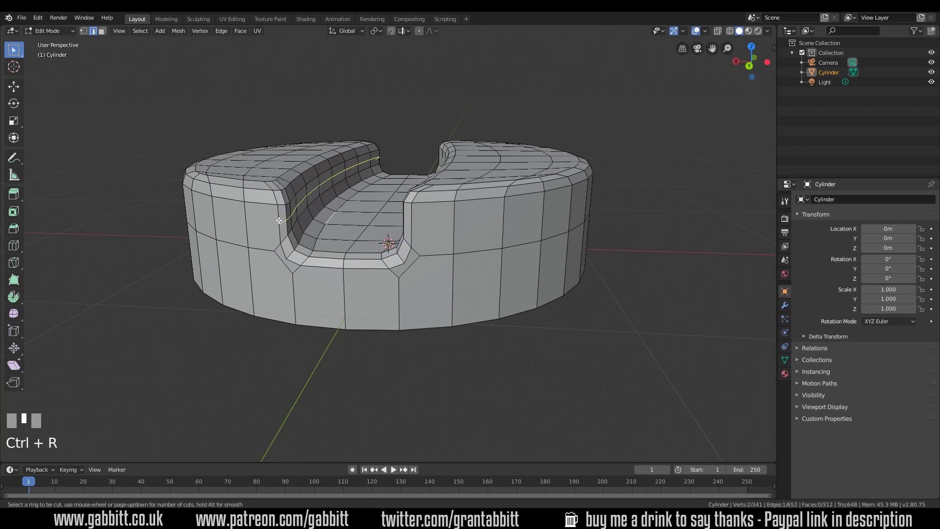
{"action": "right_click", "coordinate": [234, 214]}
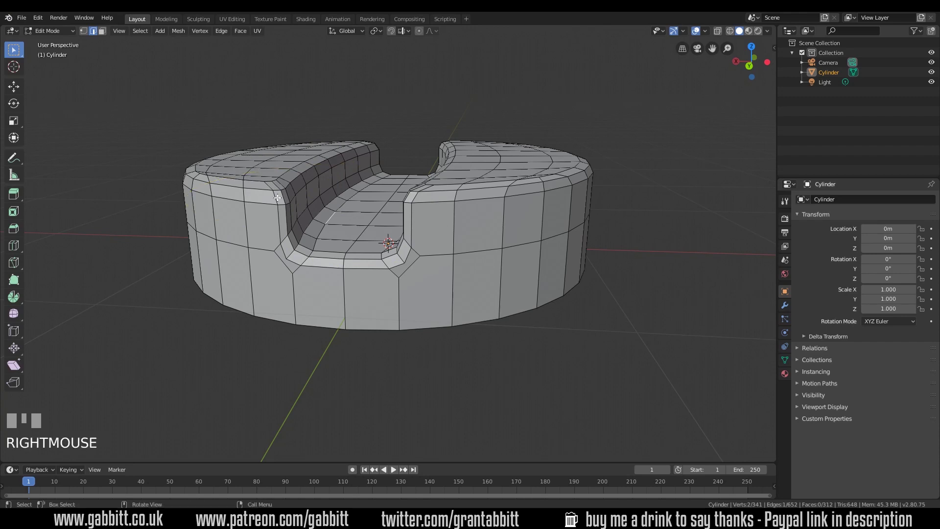
{"action": "key", "text": "ctrl+r"}
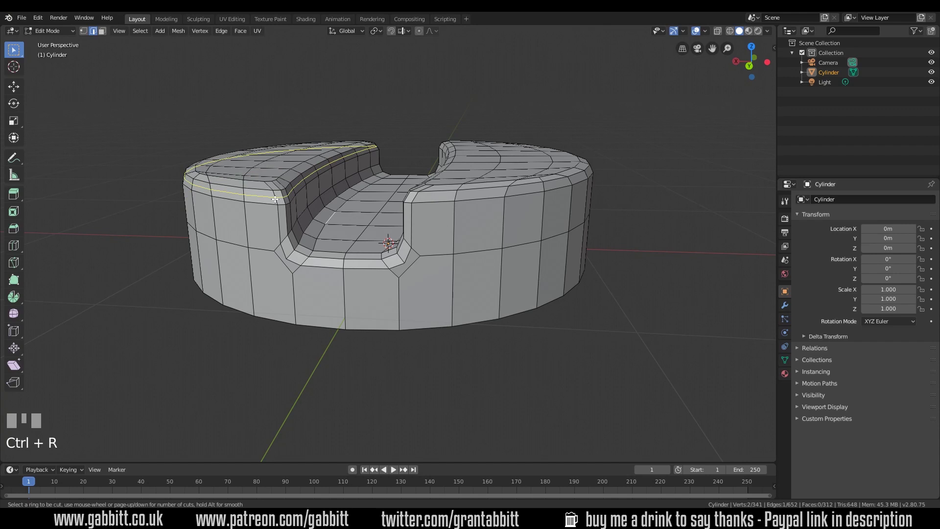
{"action": "left_click", "coordinate": [275, 199]}
{"action": "right_click", "coordinate": [310, 199]}
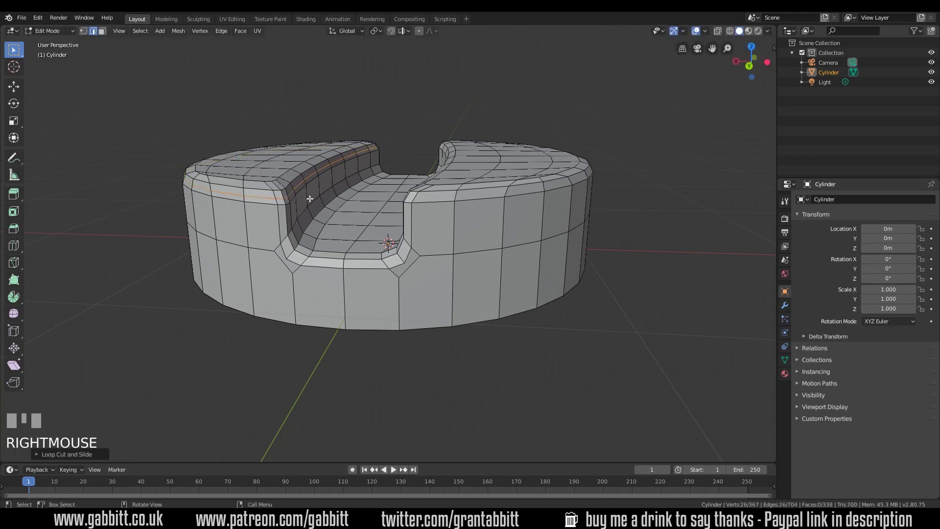
{"action": "key", "text": "s"}
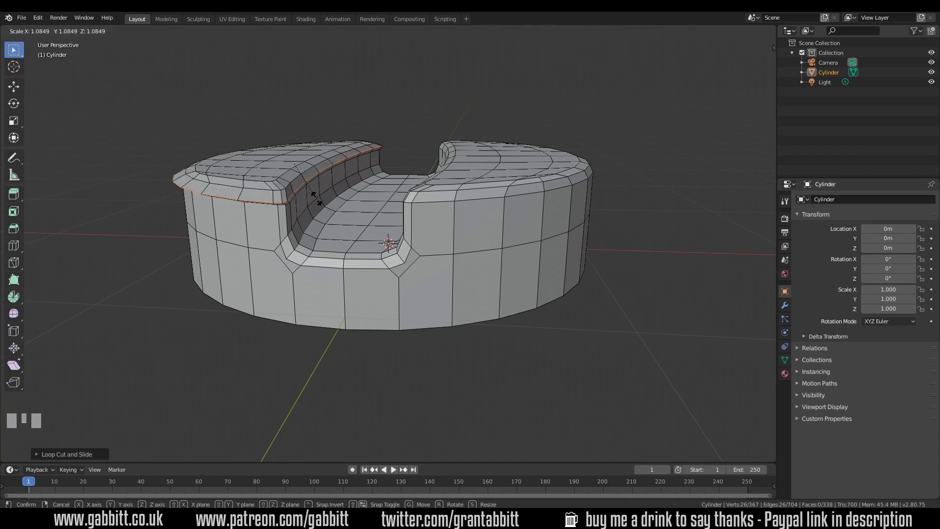
{"action": "right_click", "coordinate": [317, 198]}
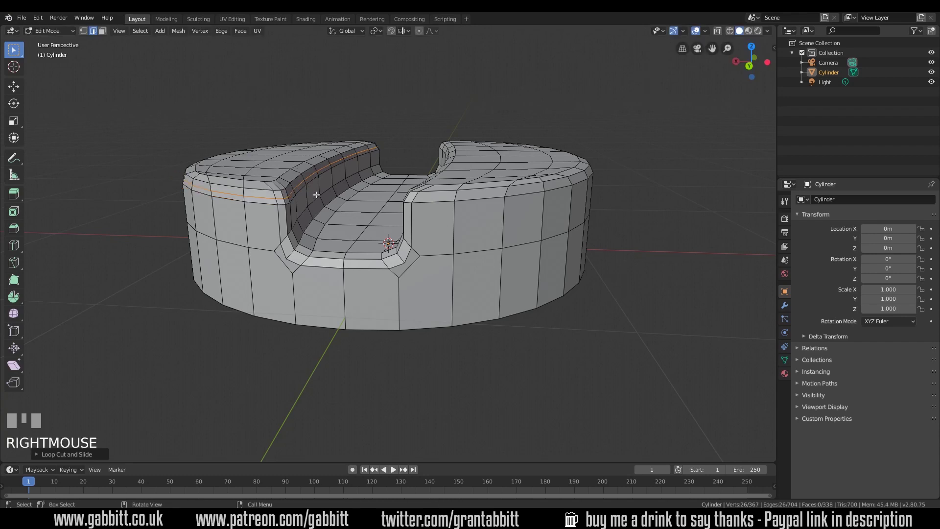
Step: Push the new loop and the left bank's rim loop outward with Shrink/Fatten to round the edge
{"action": "key", "text": "alt+s"}
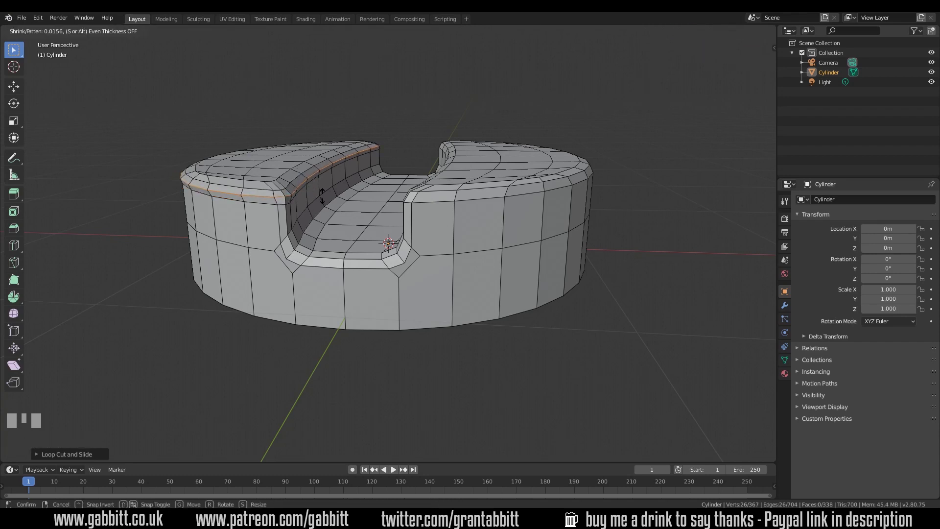
{"action": "left_click", "coordinate": [322, 195]}
{"action": "key", "text": "g"}
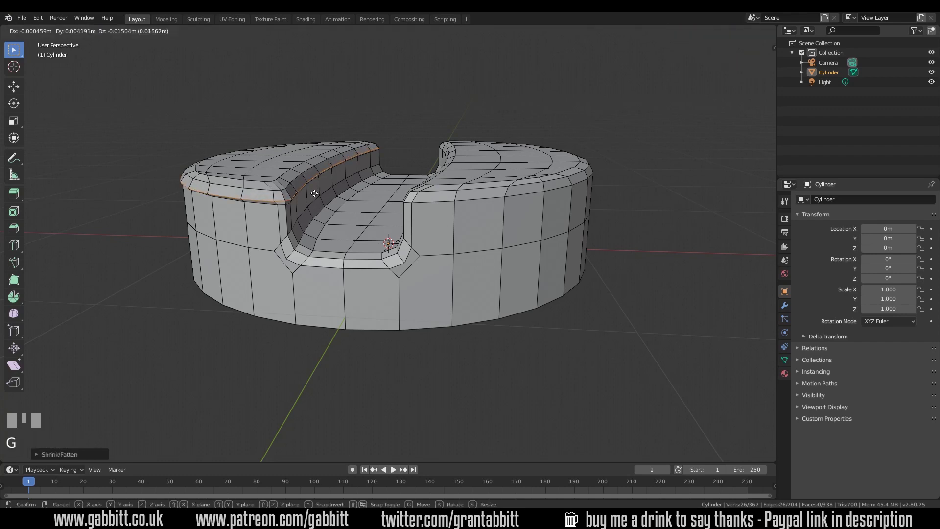
{"action": "left_click", "coordinate": [314, 194]}
{"action": "middle_click_drag", "start_coordinate": [210, 204], "coordinate": [199, 184]}
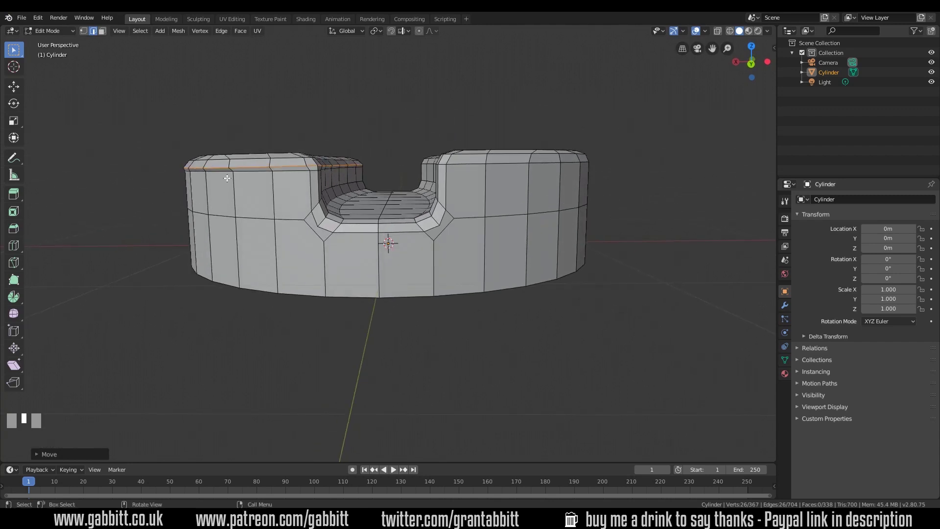
{"action": "left_click", "coordinate": [244, 173], "text": "alt"}
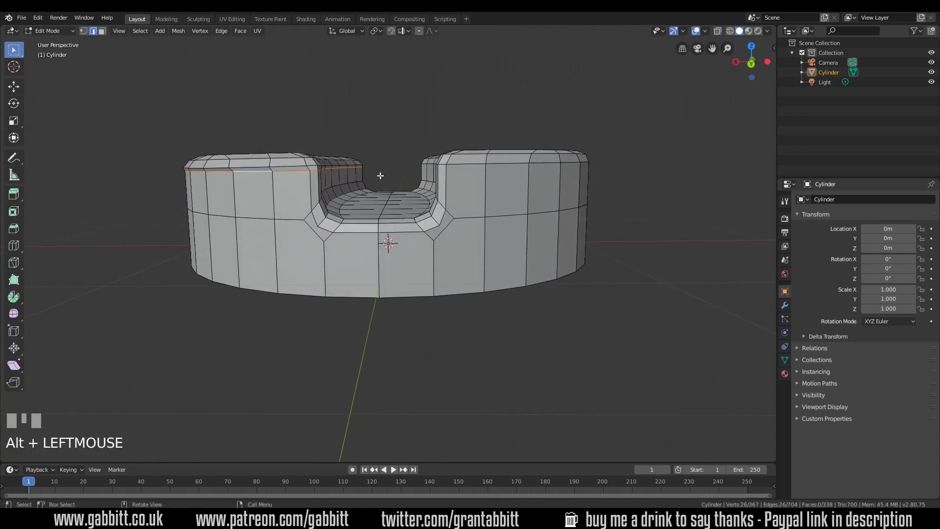
{"action": "key", "text": "alt+s"}
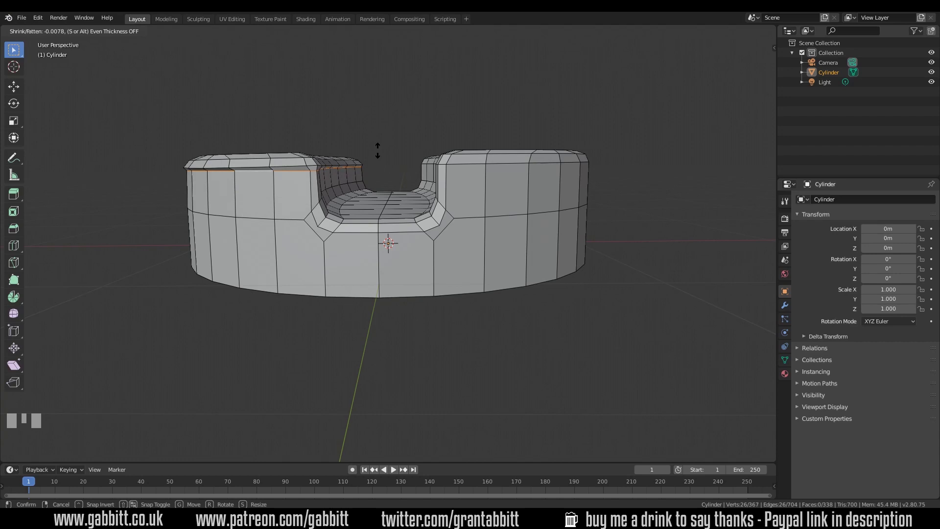
{"action": "left_click", "coordinate": [377, 150]}
Step: Loop-cut the right bank's top, fatten the loop outward and raise it vertically
{"action": "middle_click_drag", "start_coordinate": [378, 149], "coordinate": [416, 175]}
{"action": "key", "text": "ctrl+r"}
{"action": "left_click", "coordinate": [471, 176]}
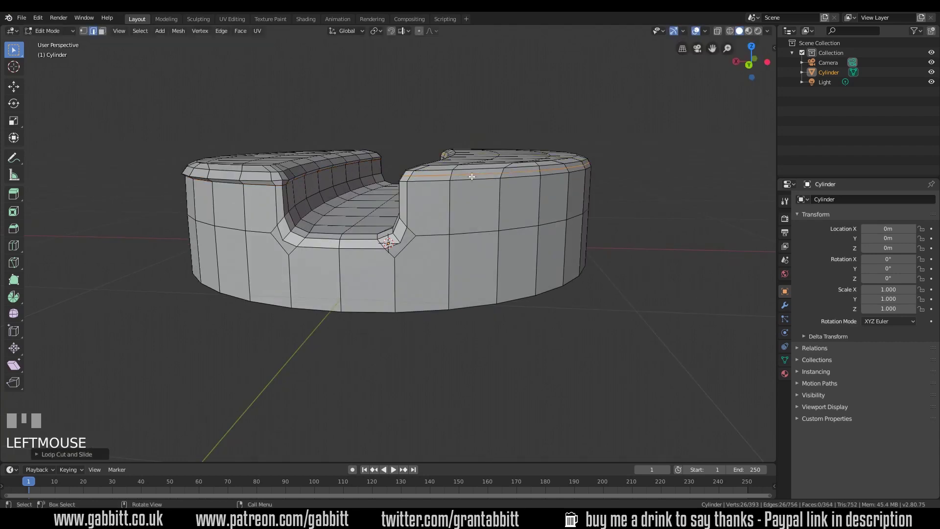
{"action": "key", "text": "alt+s"}
{"action": "left_click", "coordinate": [474, 177]}
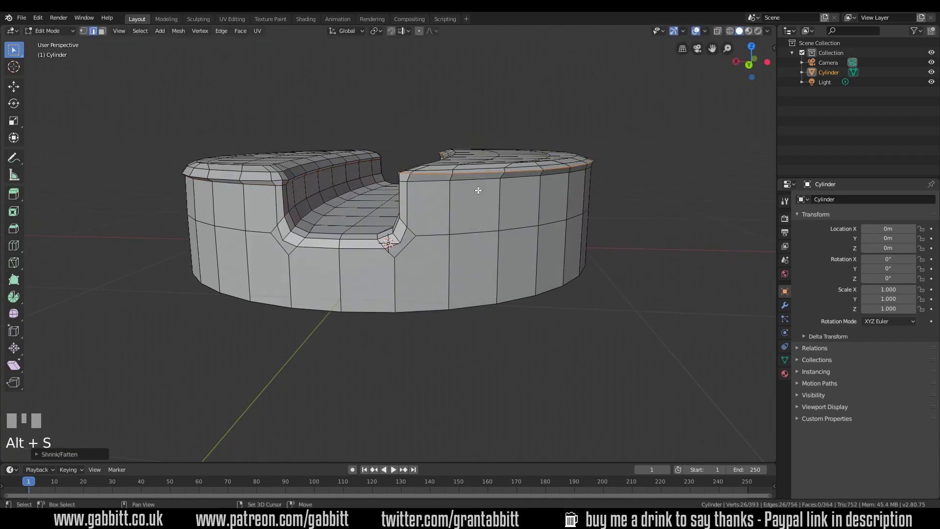
{"action": "key", "text": "g"}
{"action": "key", "text": "z"}
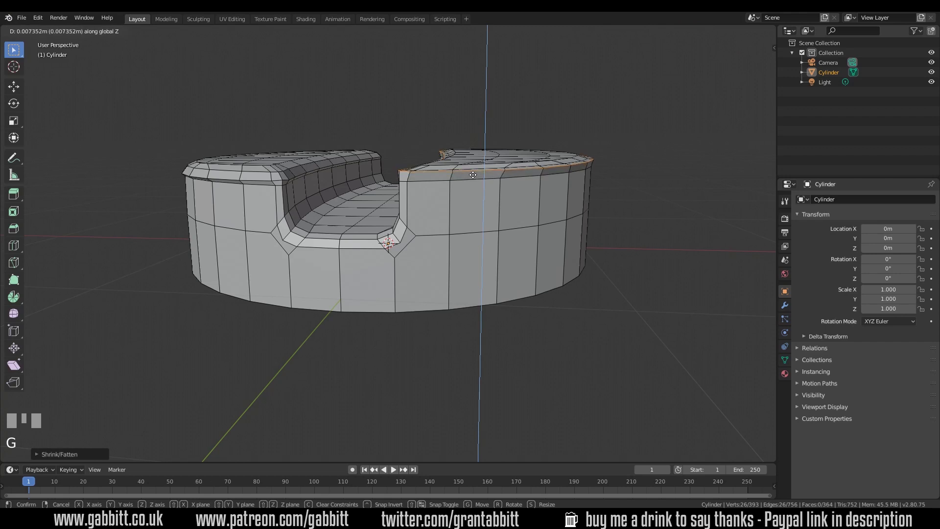
{"action": "left_click", "coordinate": [473, 178]}
Step: Try raising both right-bank rim loops vertically, then undo that move
{"action": "left_click", "coordinate": [443, 180], "text": "alt"}
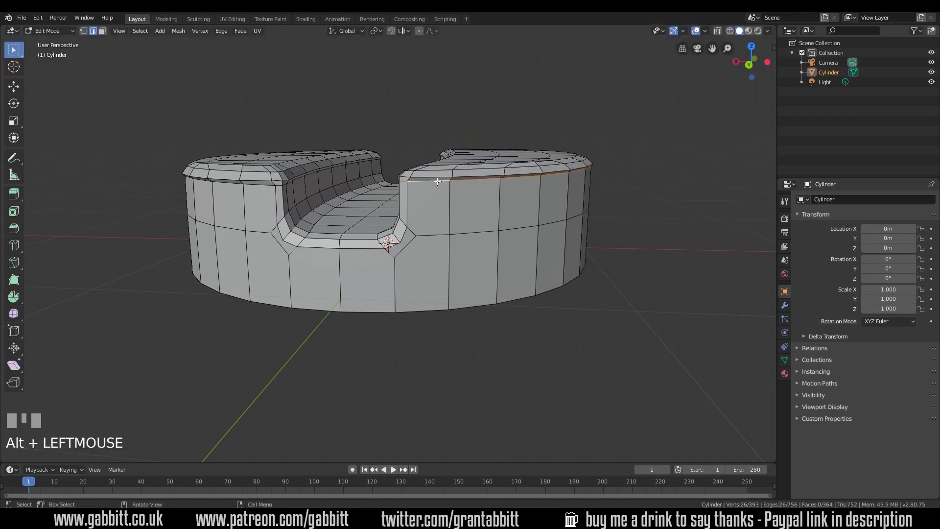
{"action": "left_click", "coordinate": [436, 179], "text": "alt+shift"}
{"action": "key", "text": "g"}
{"action": "key", "text": "z"}
{"action": "left_click", "coordinate": [433, 179]}
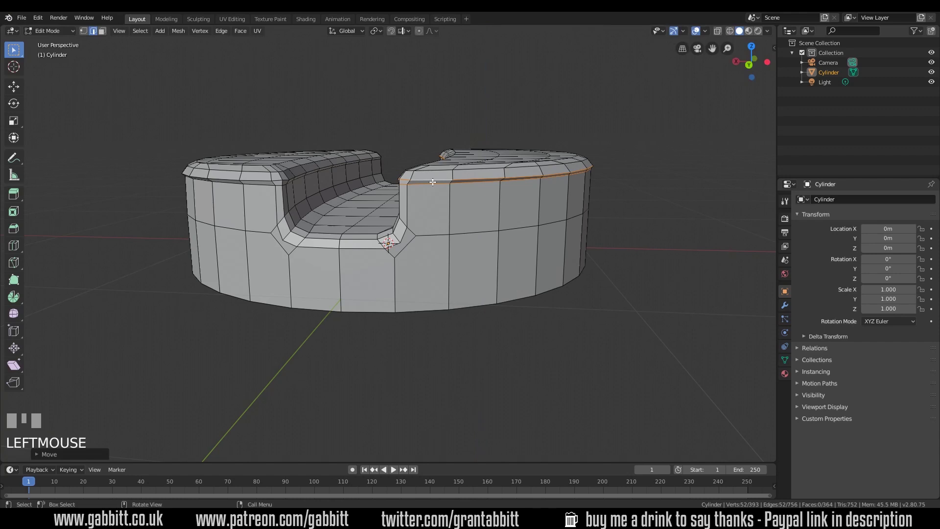
{"action": "middle_click_drag", "start_coordinate": [434, 179], "coordinate": [408, 201]}
{"action": "key", "text": "ctrl+z"}
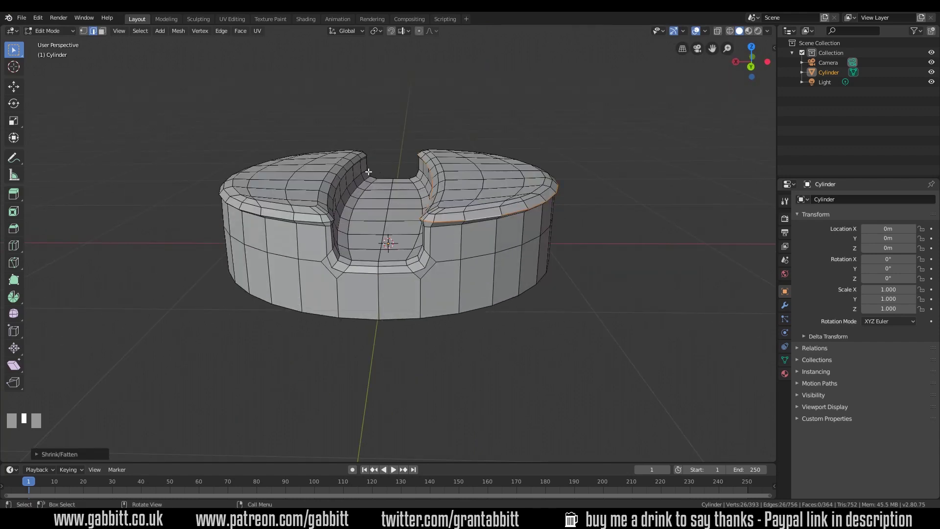
{"action": "middle_click_drag", "start_coordinate": [369, 172], "coordinate": [329, 229]}
{"action": "middle_click_drag", "start_coordinate": [396, 226], "coordinate": [348, 187]}
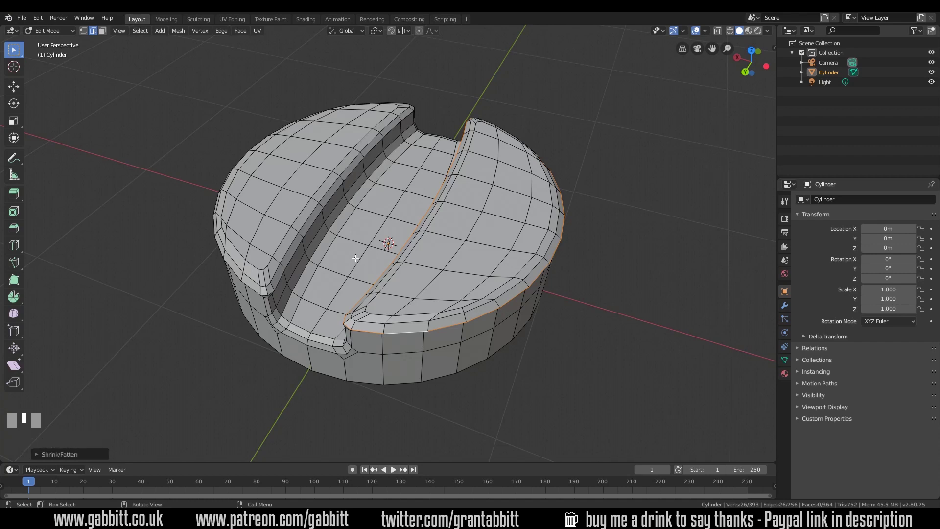
Step: With proportional editing in vertex mode, move a left-edge and a right-edge channel vertex into an S-curve
{"action": "left_click", "coordinate": [420, 31]}
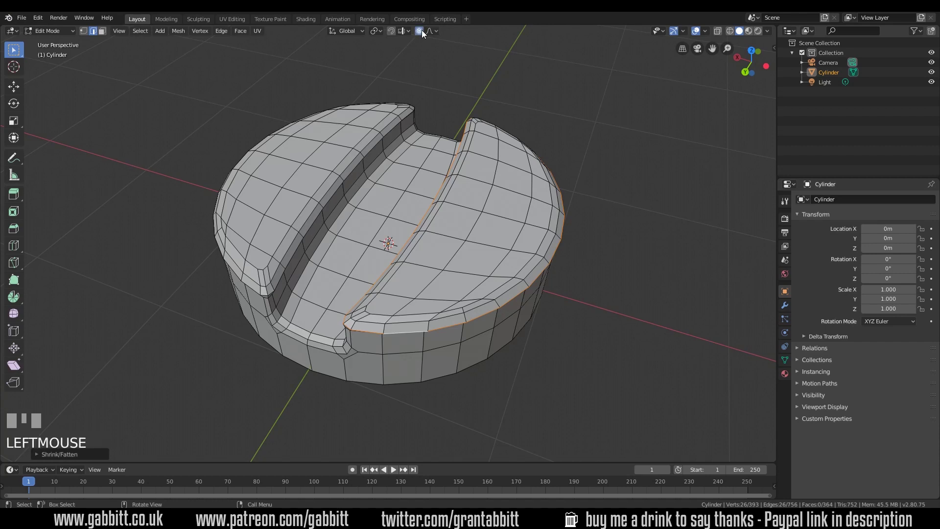
{"action": "key", "text": "1"}
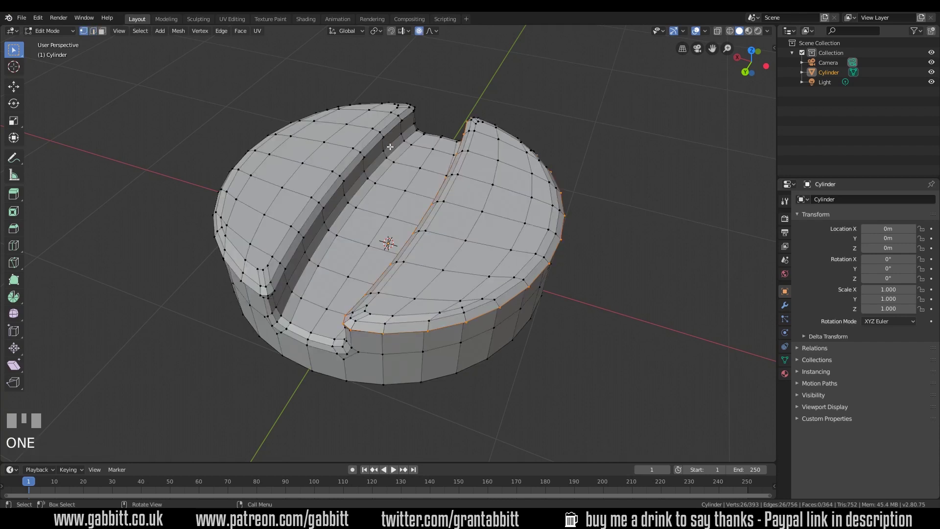
{"action": "middle_click_drag", "start_coordinate": [366, 155], "coordinate": [365, 201]}
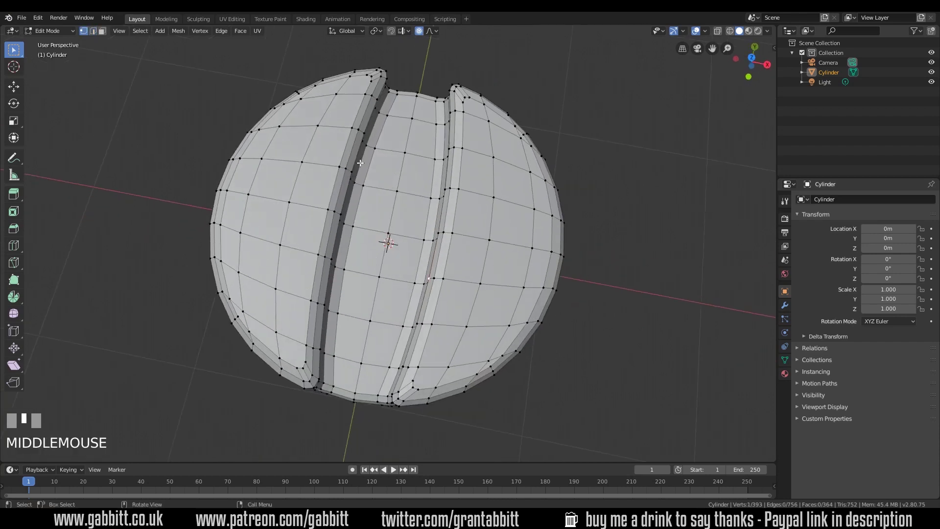
{"action": "left_click", "coordinate": [363, 134]}
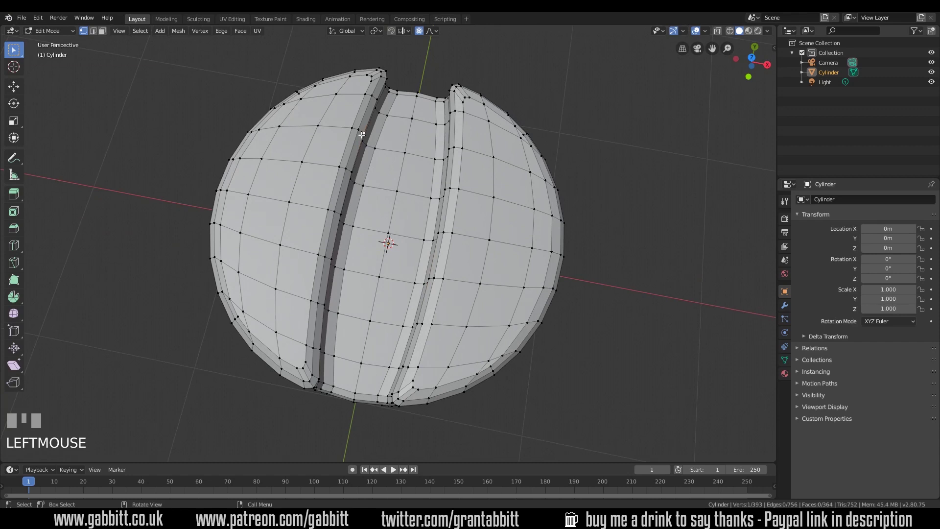
{"action": "key", "text": "g"}
{"action": "left_click", "coordinate": [417, 277]}
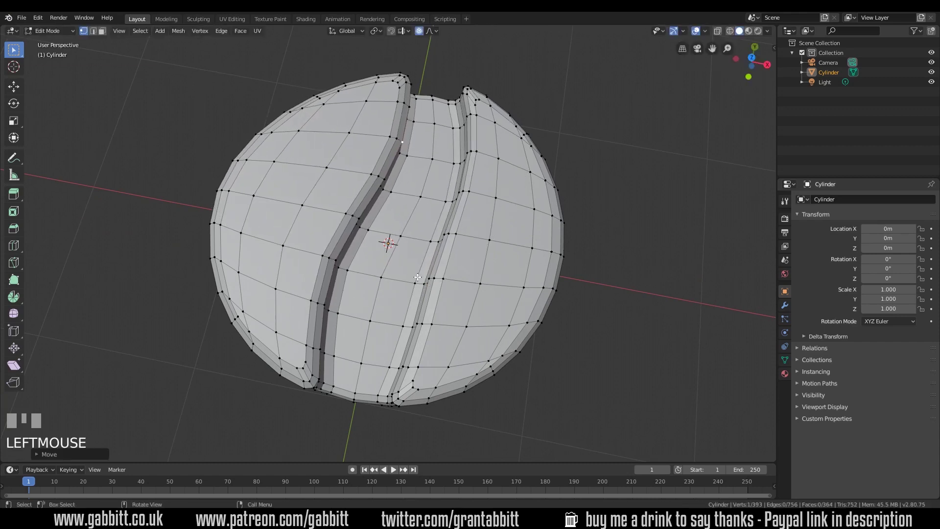
{"action": "left_click", "coordinate": [439, 279]}
{"action": "key", "text": "g"}
{"action": "left_click", "coordinate": [398, 277]}
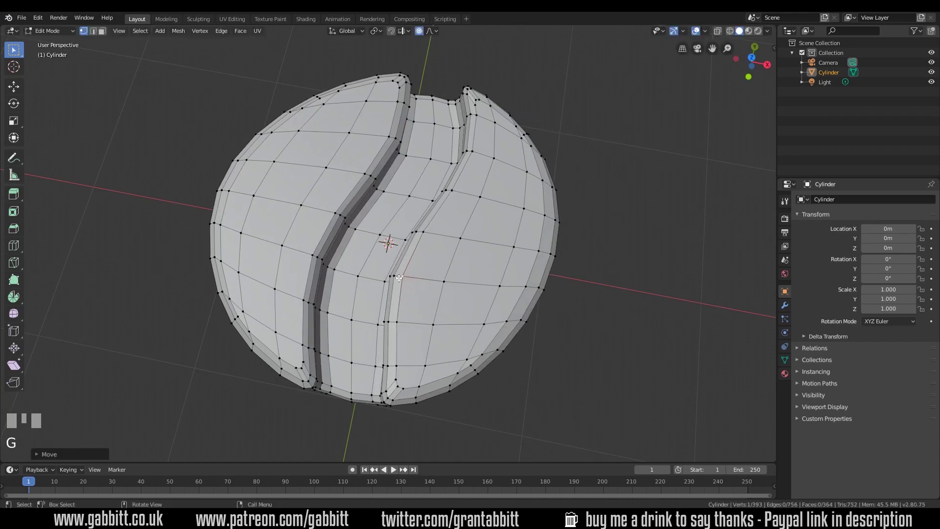
{"action": "middle_click_drag", "start_coordinate": [398, 277], "coordinate": [500, 233]}
Step: Softly nudge a right-bank and a left-bank rim vertex to break the banks' outline
{"action": "left_click", "coordinate": [499, 216]}
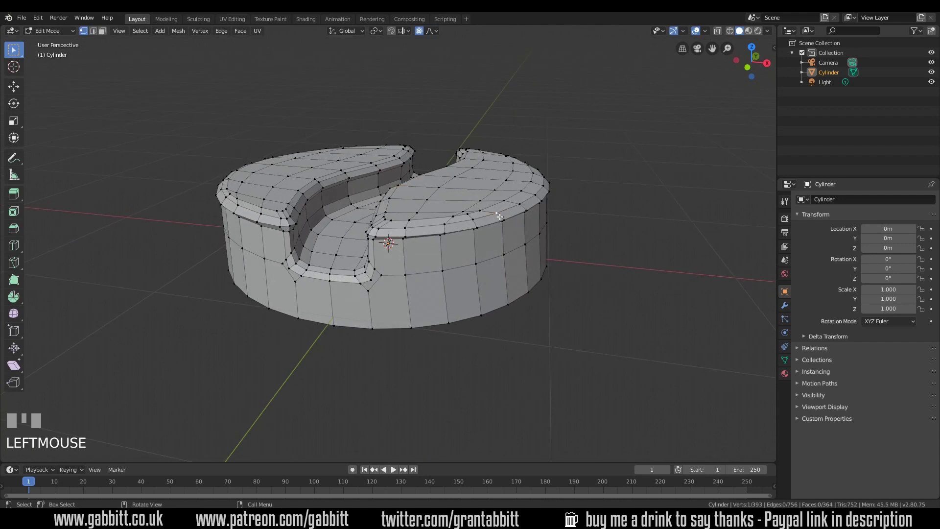
{"action": "key", "text": "g"}
{"action": "left_click", "coordinate": [515, 180]}
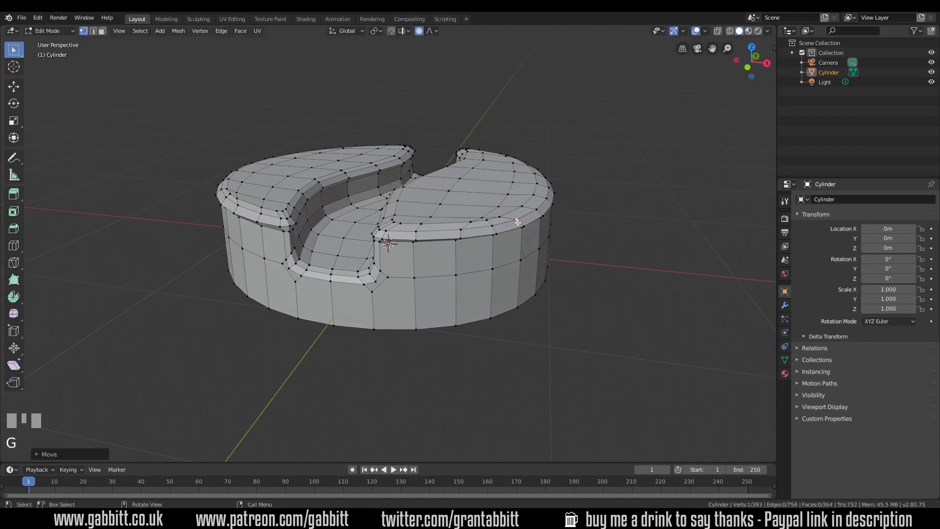
{"action": "left_click", "coordinate": [271, 190]}
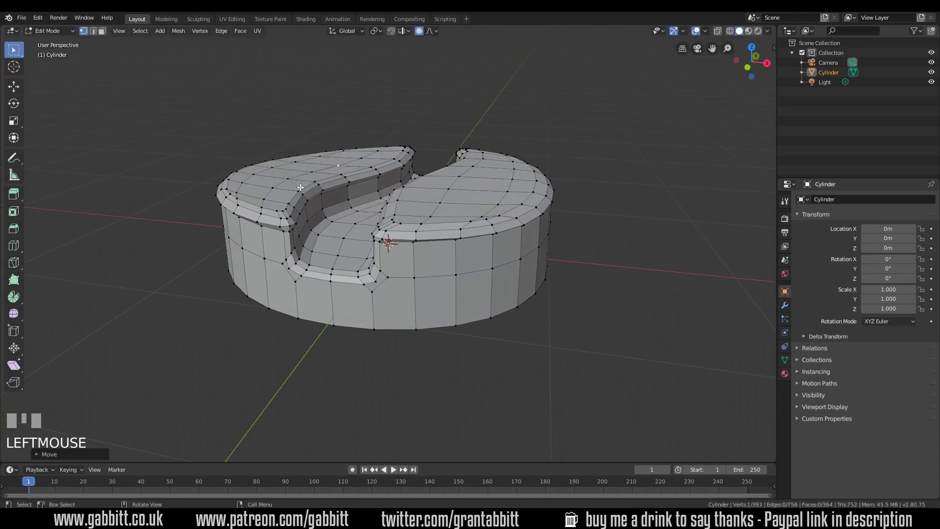
{"action": "key", "text": "g"}
{"action": "left_click", "coordinate": [272, 190]}
Step: Reshape the front of the base by nudging front rim vertices with an adjusted falloff size
{"action": "middle_click_drag", "start_coordinate": [272, 190], "coordinate": [380, 265]}
{"action": "left_click", "coordinate": [380, 265]}
{"action": "key", "text": "g"}
{"action": "left_click", "coordinate": [375, 233]}
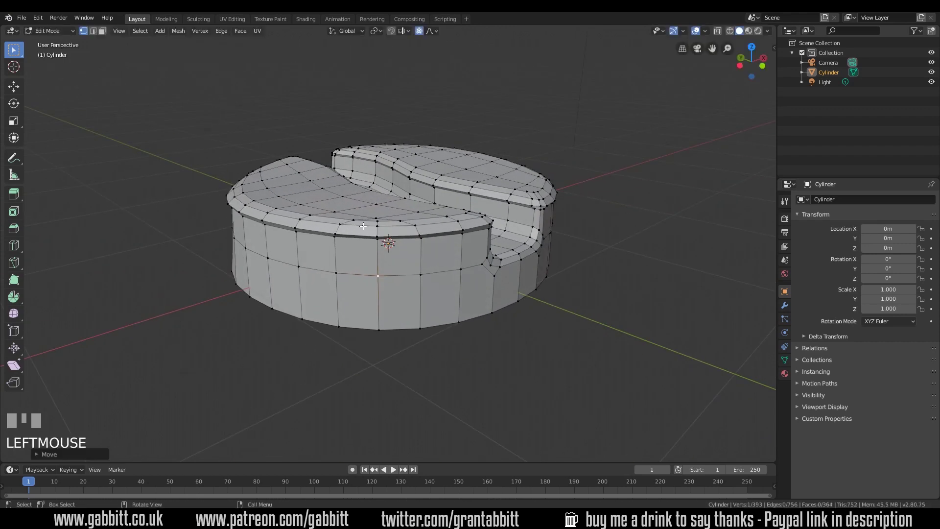
{"action": "key", "text": "g"}
{"action": "scroll", "coordinate": [359, 227], "scroll_direction": "up", "scroll_amount": 3}
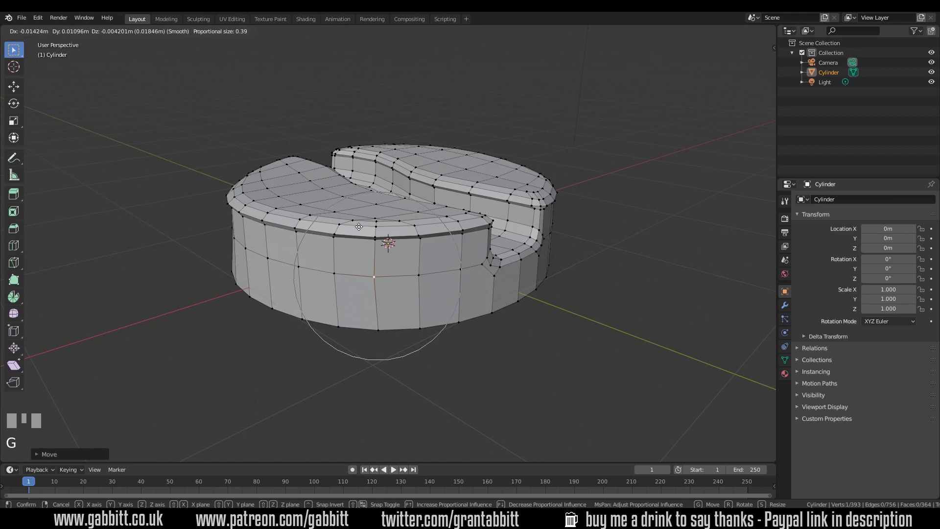
{"action": "left_click", "coordinate": [353, 224]}
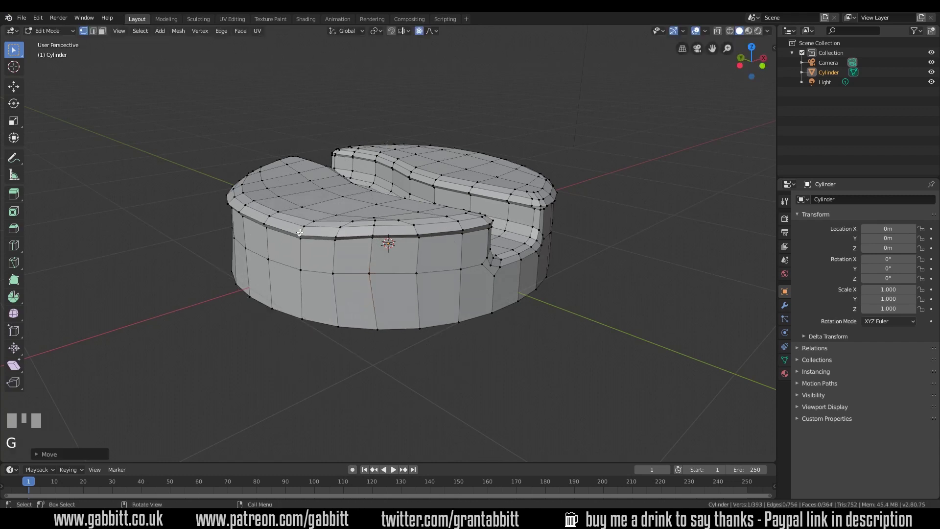
{"action": "left_click", "coordinate": [300, 233]}
{"action": "key", "text": "g"}
{"action": "left_click", "coordinate": [313, 228]}
{"action": "middle_click_drag", "start_coordinate": [314, 228], "coordinate": [227, 192]}
Step: Push more bank-edge vertices out of line to roughen the rim
{"action": "left_click", "coordinate": [333, 219]}
{"action": "key", "text": "g"}
{"action": "left_click", "coordinate": [332, 220]}
{"action": "key", "text": "g"}
{"action": "left_click", "coordinate": [360, 179]}
{"action": "key", "text": "g"}
{"action": "left_click", "coordinate": [261, 223]}
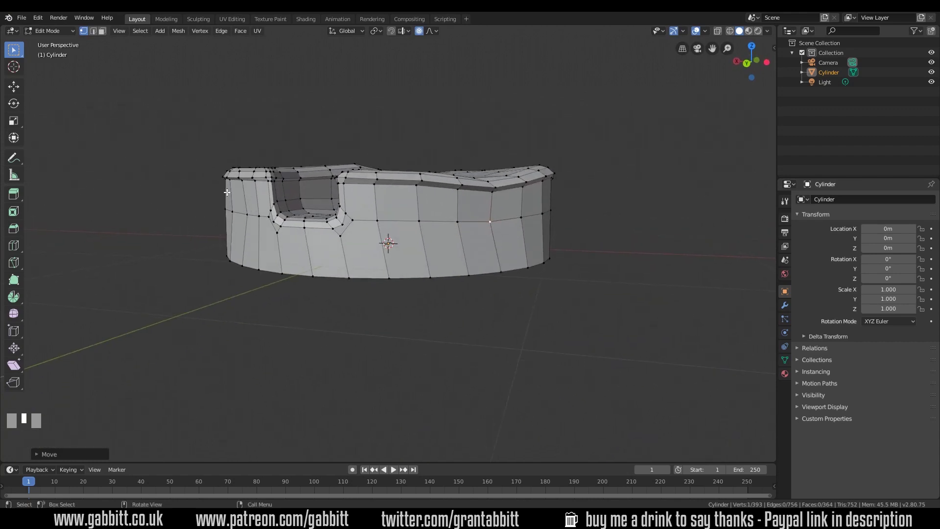
Step: Nudge the remaining rim vertices to finish the uneven, out-of-round outline
{"action": "key", "text": "g"}
{"action": "left_click", "coordinate": [561, 208]}
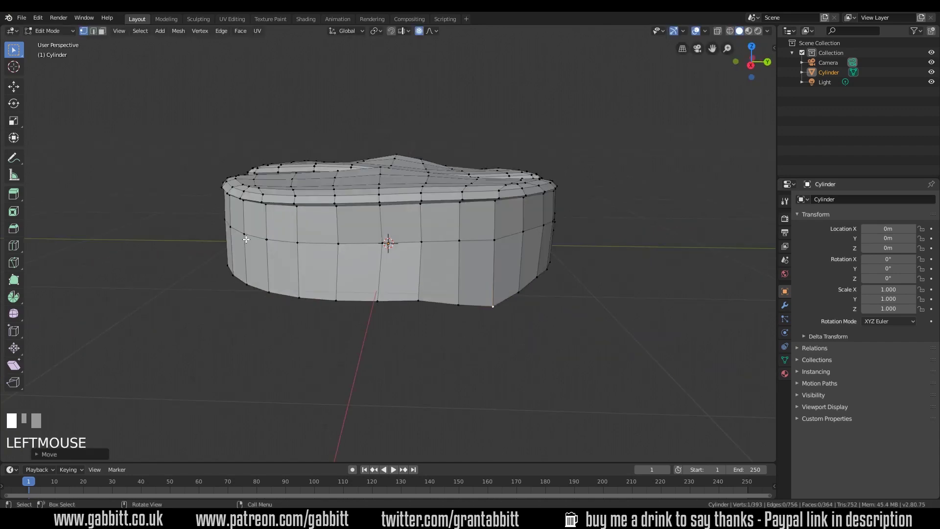
{"action": "key", "text": "g"}
{"action": "left_click", "coordinate": [343, 245]}
{"action": "middle_click_drag", "start_coordinate": [343, 245], "coordinate": [513, 209]}
{"action": "key", "text": "g"}
{"action": "left_click", "coordinate": [544, 167]}
{"action": "left_click", "coordinate": [519, 206]}
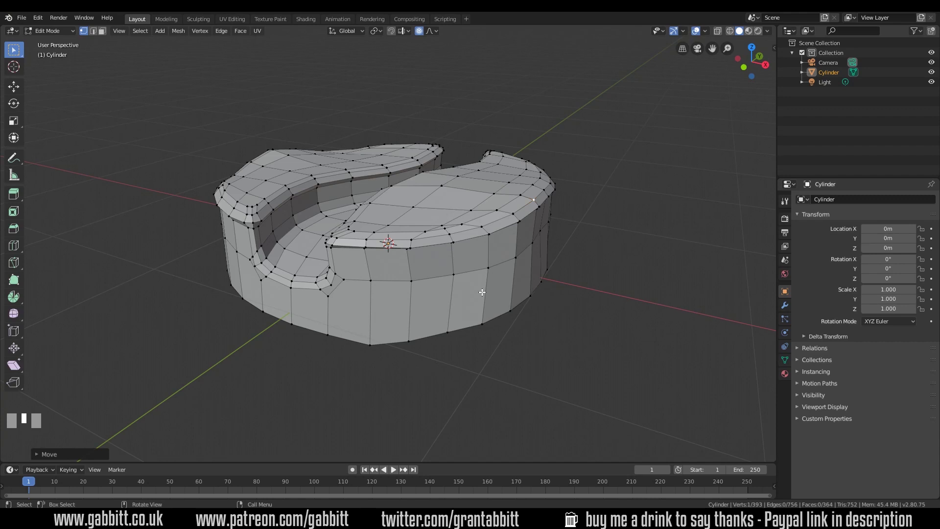
Step: Knife-cut a vertical edge from the top to the bottom of the side wall
{"action": "middle_click_drag", "start_coordinate": [488, 306], "coordinate": [468, 223]}
{"action": "key", "text": "k"}
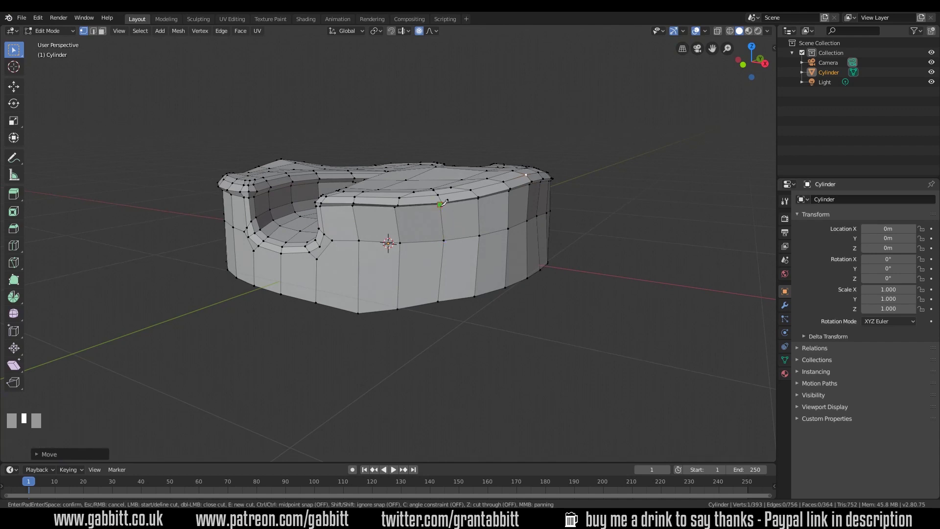
{"action": "left_click", "coordinate": [440, 204]}
{"action": "left_click", "coordinate": [452, 239]}
{"action": "left_click", "coordinate": [451, 299]}
{"action": "key", "text": "Return"}
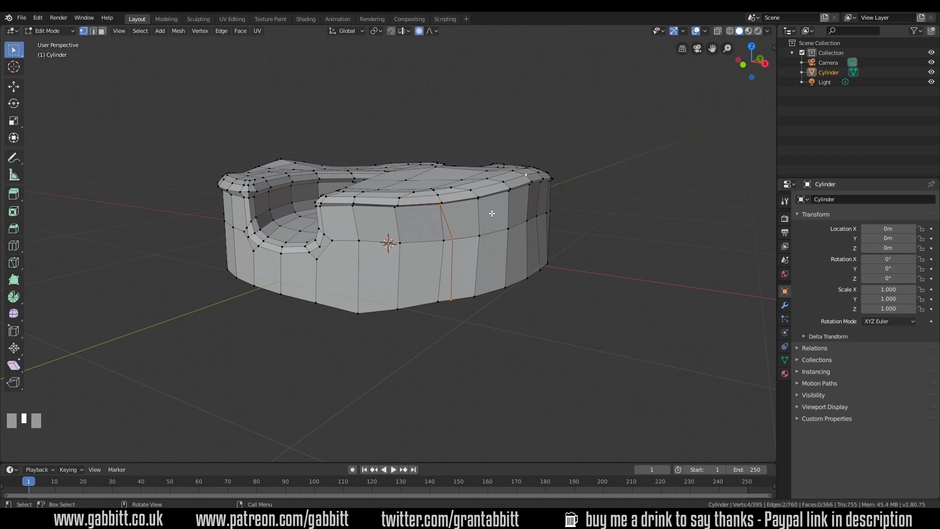
Step: Move the new cut's bottom vertex outward to dent the wall's lower edge
{"action": "middle_click_drag", "start_coordinate": [491, 214], "coordinate": [455, 392]}
{"action": "left_click", "coordinate": [443, 316]}
{"action": "key", "text": "g"}
{"action": "right_click", "coordinate": [457, 382]}
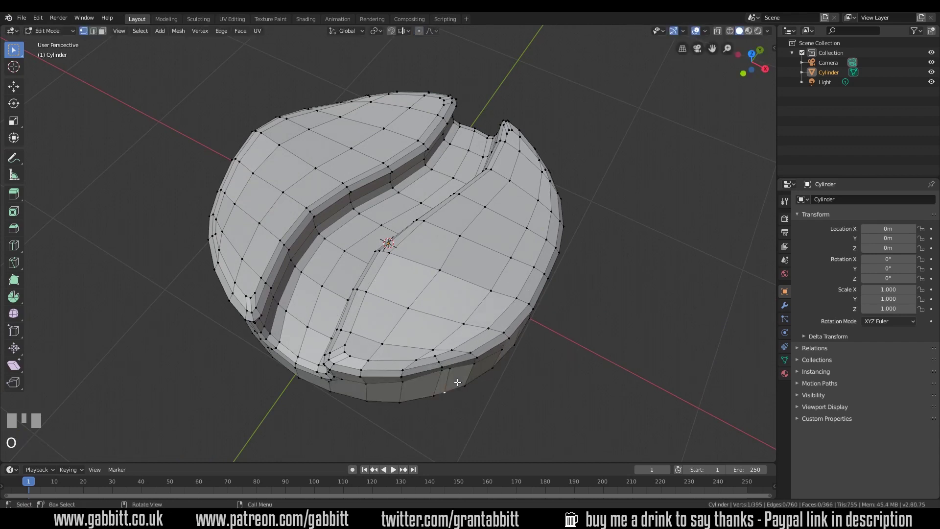
{"action": "key", "text": "g"}
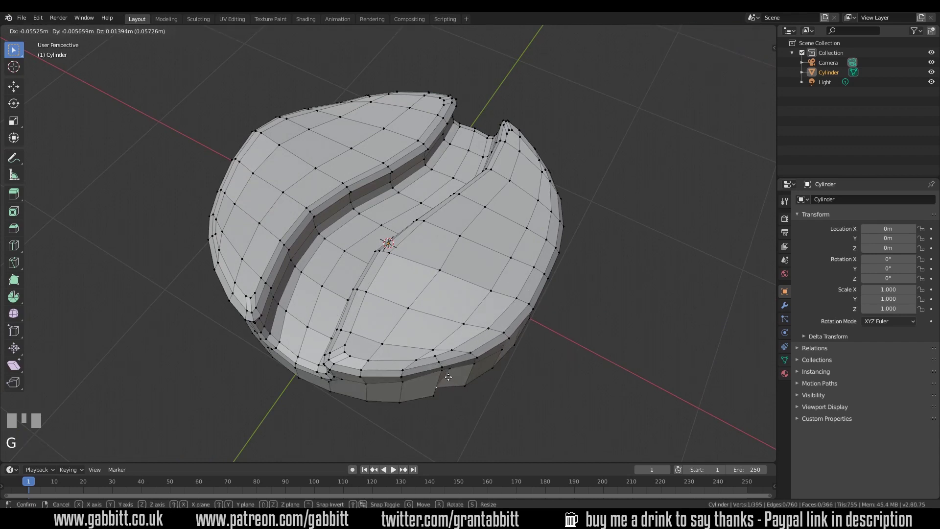
{"action": "left_click", "coordinate": [448, 377]}
{"action": "middle_click_drag", "start_coordinate": [448, 378], "coordinate": [506, 299]}
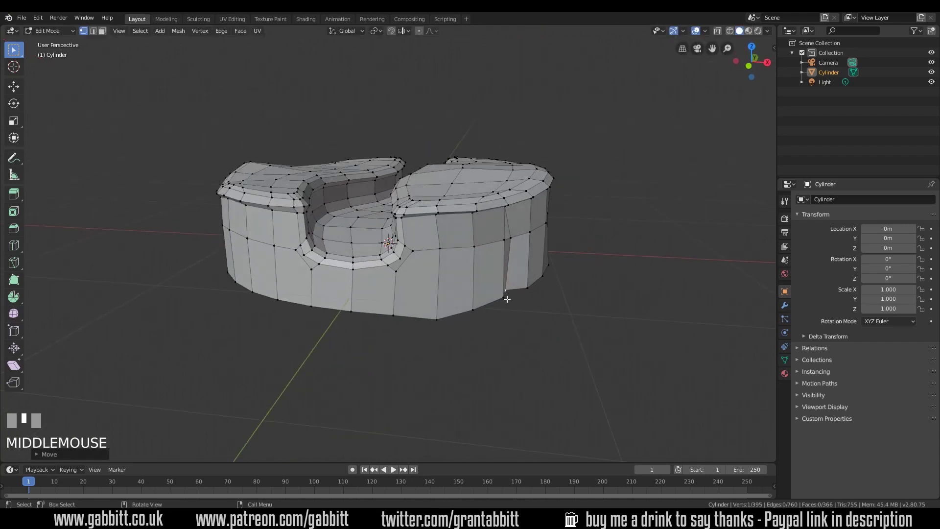
{"action": "middle_click_drag", "start_coordinate": [559, 249], "coordinate": [415, 345]}
{"action": "middle_click_drag", "start_coordinate": [561, 363], "coordinate": [520, 346]}
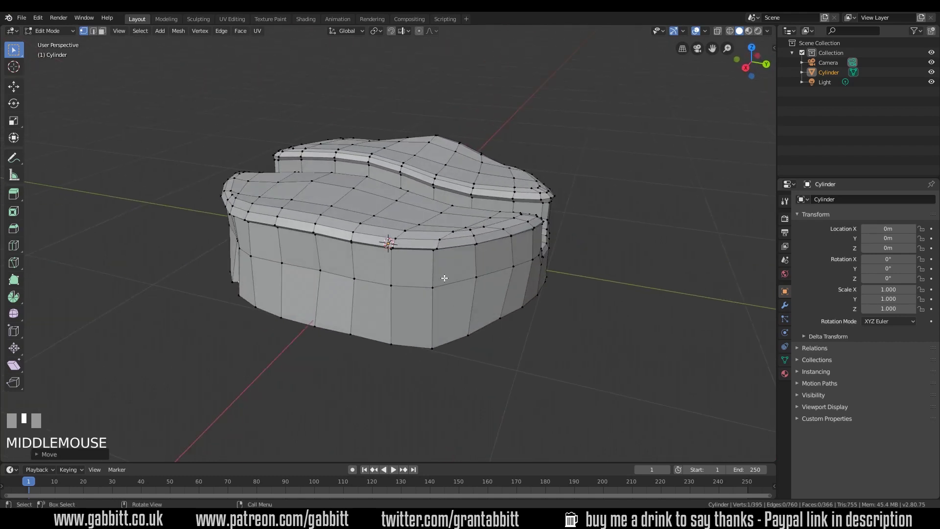
Step: Knife-cut another vertical edge down the front wall from top to bottom vertex
{"action": "key", "text": "k"}
{"action": "middle_click_drag", "start_coordinate": [388, 243], "coordinate": [398, 216]}
{"action": "left_click", "coordinate": [385, 207]}
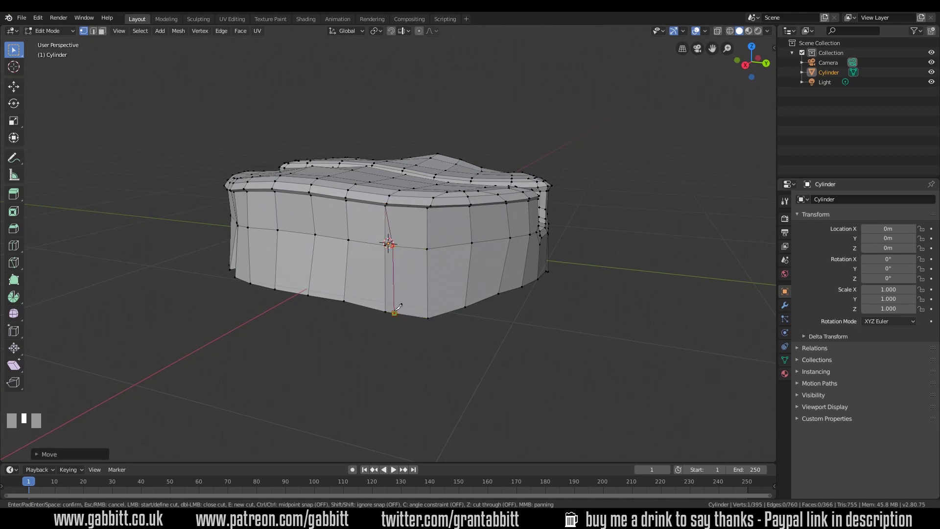
{"action": "left_click", "coordinate": [394, 311]}
{"action": "key", "text": "Return"}
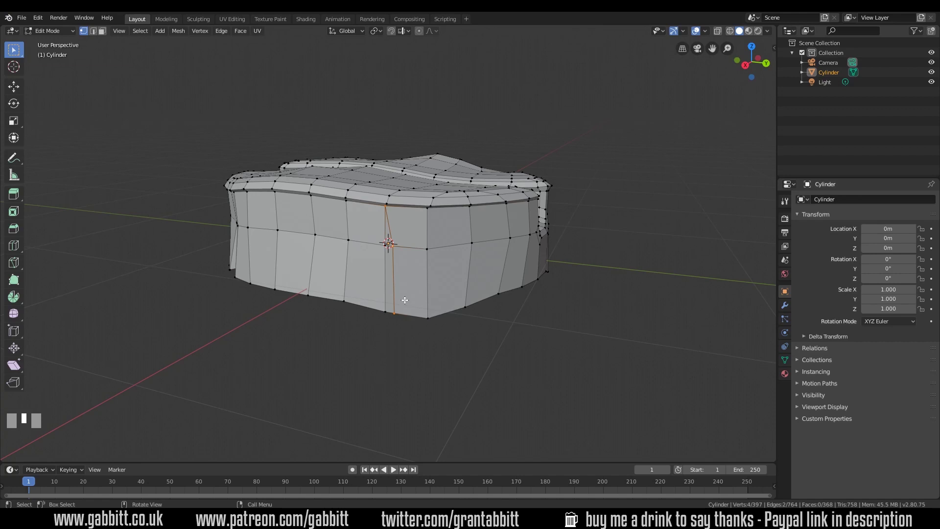
Step: Shift a vertex of the new cut to add facets to the front wall
{"action": "middle_click_drag", "start_coordinate": [404, 300], "coordinate": [416, 269]}
{"action": "left_click", "coordinate": [386, 371]}
{"action": "key", "text": "k"}
{"action": "left_click", "coordinate": [300, 327]}
{"action": "key", "text": "Return"}
{"action": "key", "text": "g"}
{"action": "left_click", "coordinate": [304, 367]}
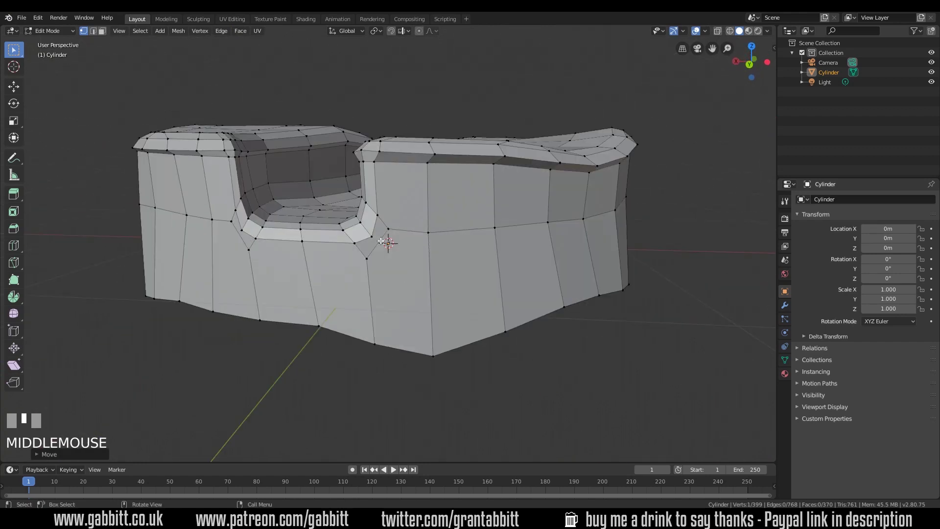
{"action": "key", "text": "g"}
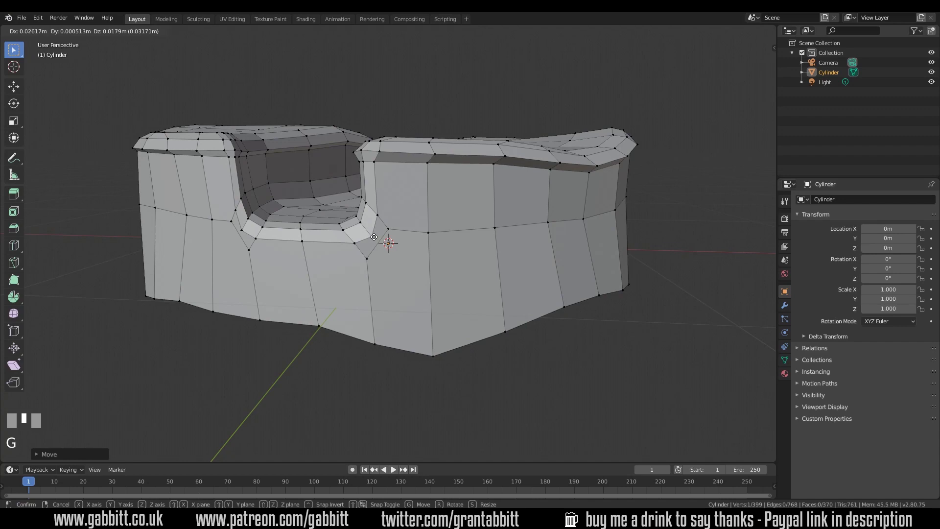
{"action": "left_click", "coordinate": [378, 240]}
Step: Knife-cut an edge from the channel-side corner vertex down to the bottom edge
{"action": "key", "text": "k"}
{"action": "left_click", "coordinate": [382, 243]}
{"action": "left_click", "coordinate": [399, 348]}
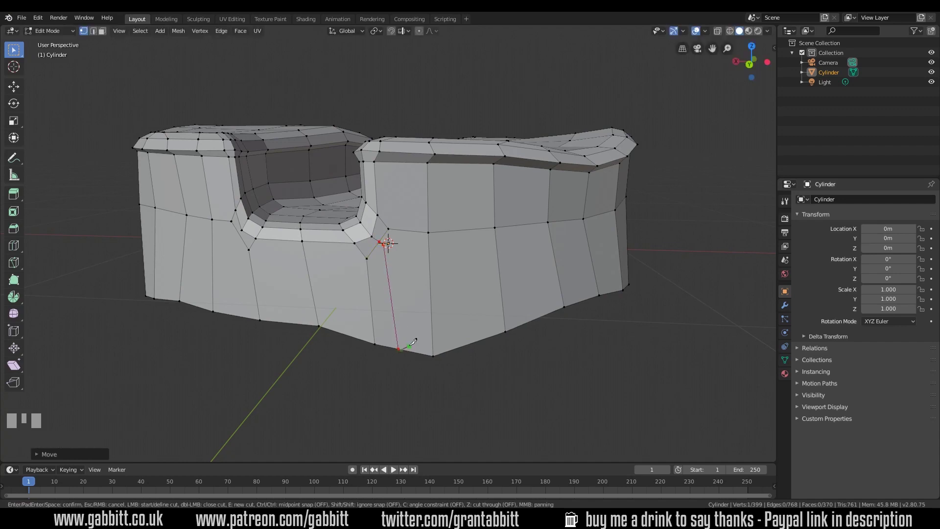
{"action": "key", "text": "Return"}
{"action": "middle_click_drag", "start_coordinate": [406, 345], "coordinate": [455, 274]}
Step: Dissolve the stray vertex where the new cut meets the channel corner, leaving 401 vertices
{"action": "scroll", "coordinate": [479, 258], "scroll_direction": "up", "scroll_amount": 5}
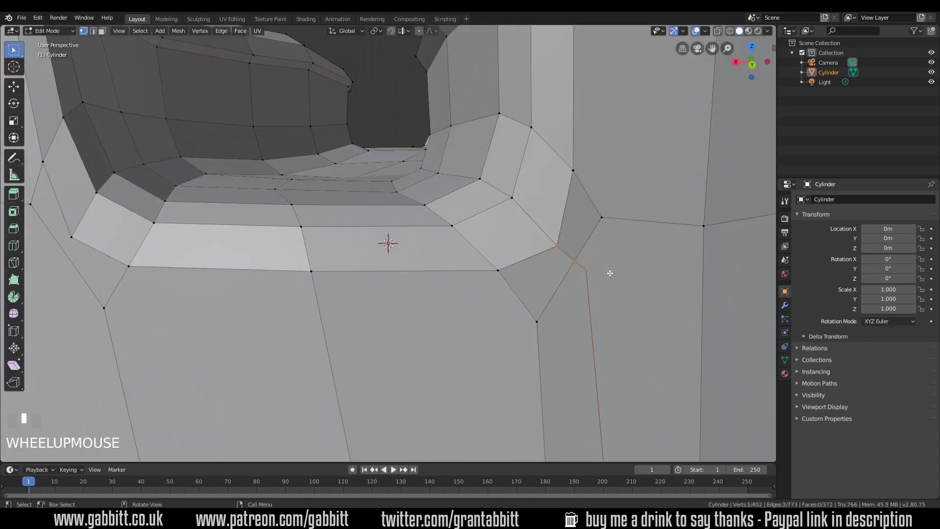
{"action": "left_click", "coordinate": [589, 272]}
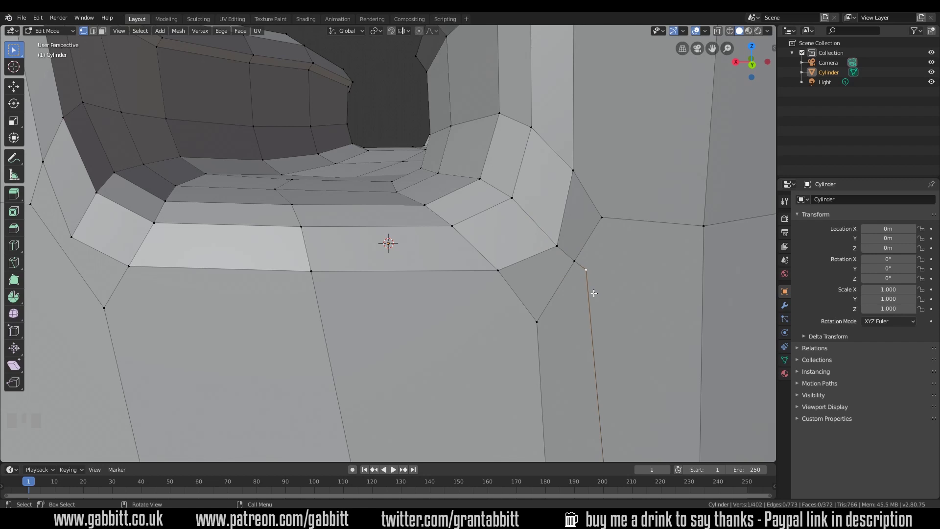
{"action": "key", "text": "Delete"}
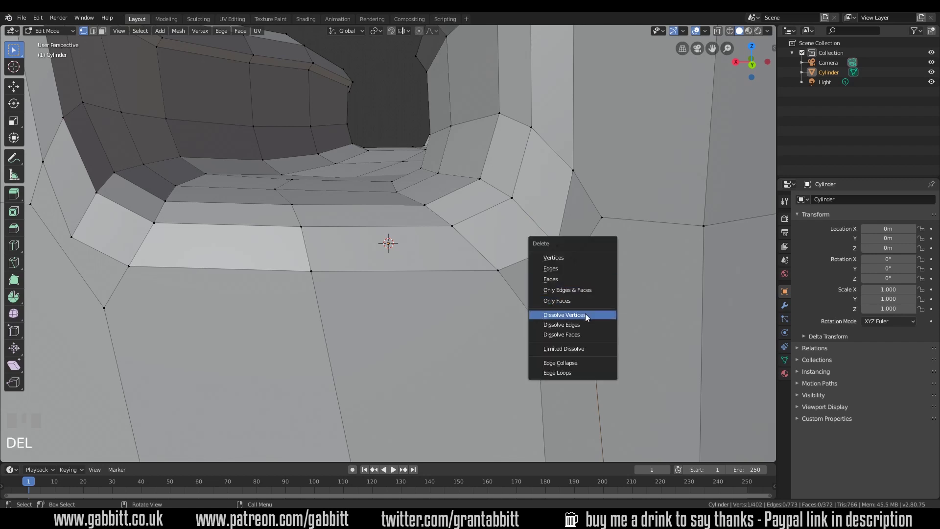
{"action": "left_click", "coordinate": [586, 314]}
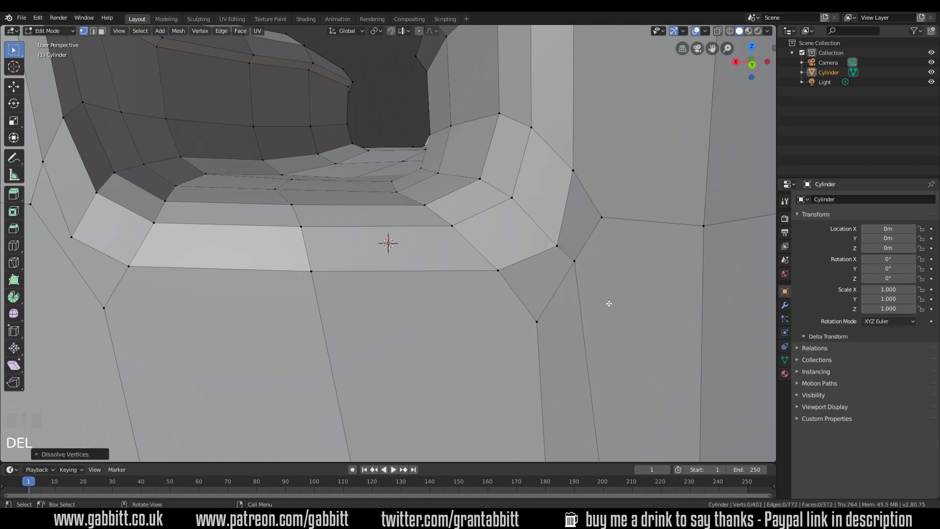
{"action": "scroll", "coordinate": [608, 301], "scroll_direction": "down", "scroll_amount": 5}
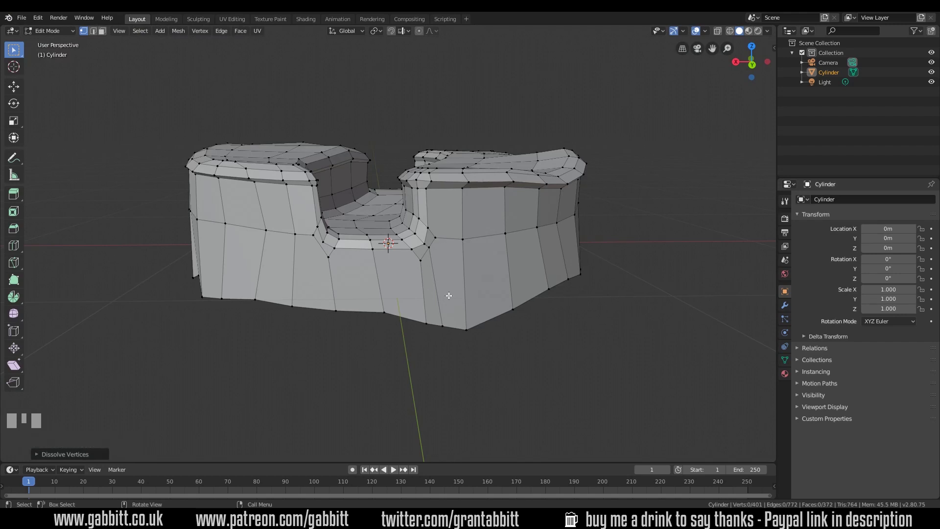
Step: Knife-cut a first angled edge down to the front wall's bottom edge
{"action": "mouse_move", "coordinate": [448, 326]}
{"action": "middle_mouse_down"}
{"action": "mouse_move", "coordinate": [353, 313]}
{"action": "mouse_move", "coordinate": [343, 289]}
{"action": "middle_mouse_up"}
{"action": "key", "text": "k"}
{"action": "left_click", "coordinate": [344, 289]}
{"action": "left_click", "coordinate": [331, 346]}
{"action": "key", "text": "Return"}
{"action": "scroll", "coordinate": [343, 278], "scroll_direction": "up", "scroll_amount": 2}
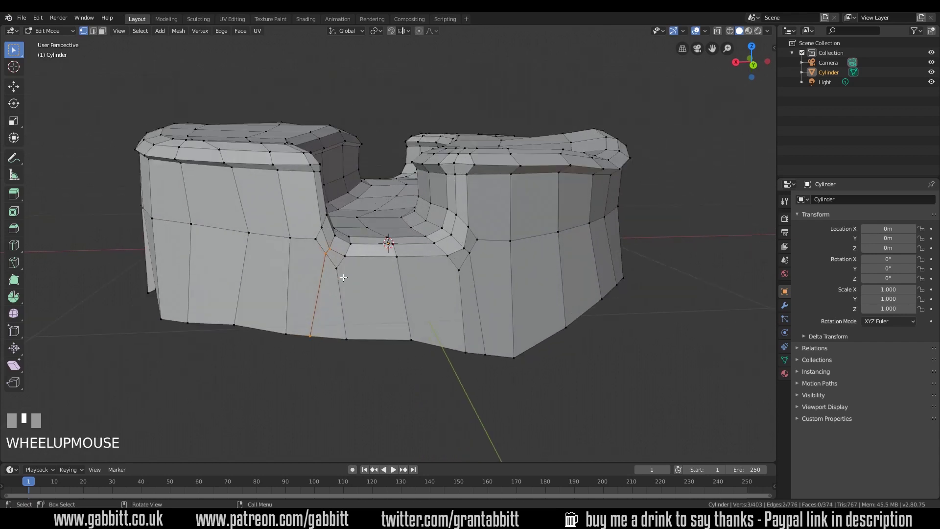
Step: Cut an angled edge from the channel's lower corner down to the bottom edge on the right
{"action": "key", "text": "k"}
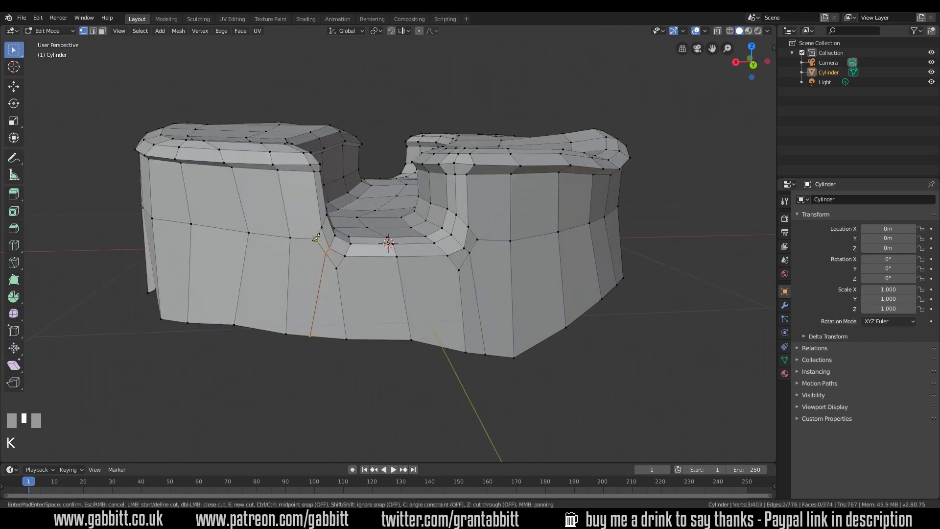
{"action": "left_click", "coordinate": [317, 236]}
{"action": "middle_click_drag", "start_coordinate": [283, 164], "coordinate": [319, 251]}
{"action": "left_click", "coordinate": [291, 347]}
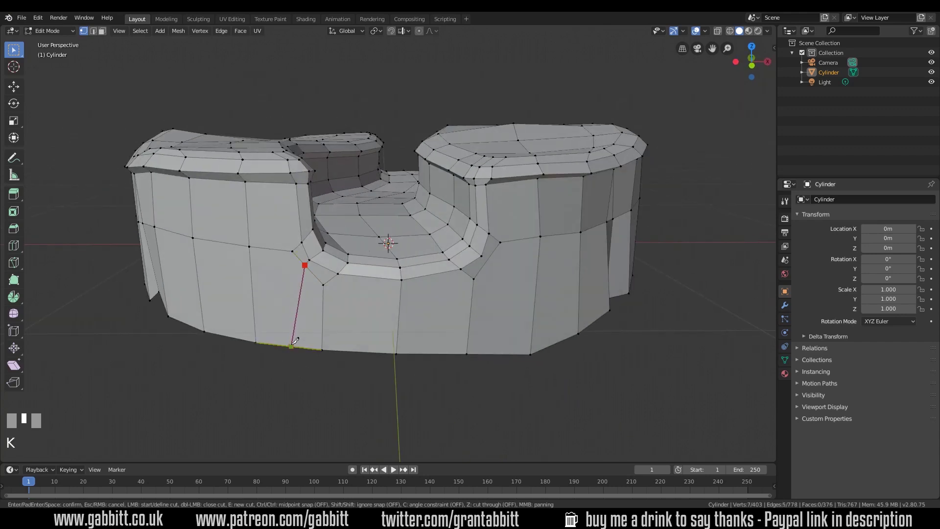
{"action": "left_click", "coordinate": [496, 354]}
{"action": "key", "text": "Return"}
Step: Add the left-side angled cut and a short cut near the top rim, reaching 407 vertices
{"action": "key", "text": "k"}
{"action": "left_click", "coordinate": [292, 251]}
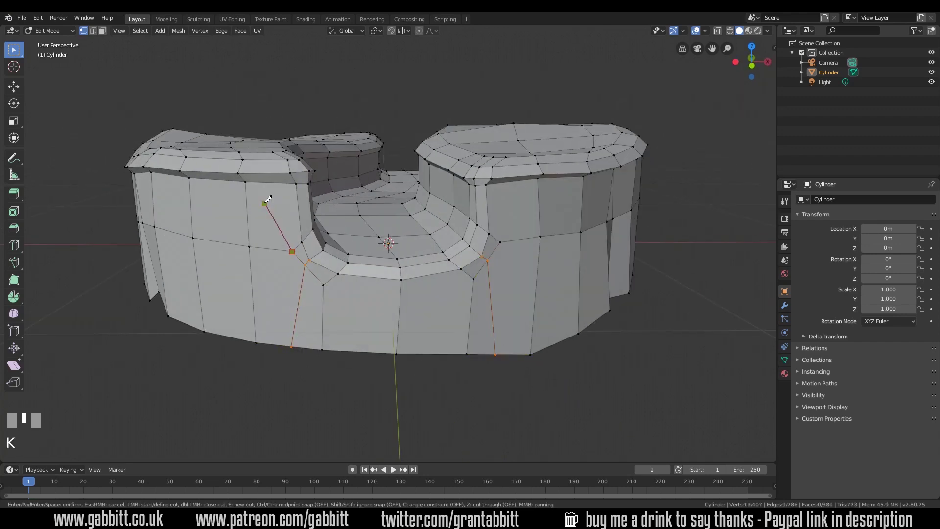
{"action": "left_click", "coordinate": [245, 181]}
{"action": "key", "text": "Return"}
{"action": "key", "text": "k"}
{"action": "left_click", "coordinate": [537, 179]}
{"action": "left_click", "coordinate": [532, 219]}
{"action": "key", "text": "Return"}
{"action": "middle_click_drag", "start_coordinate": [532, 220], "coordinate": [631, 273]}
{"action": "scroll", "coordinate": [577, 244], "scroll_direction": "down", "scroll_amount": 2}
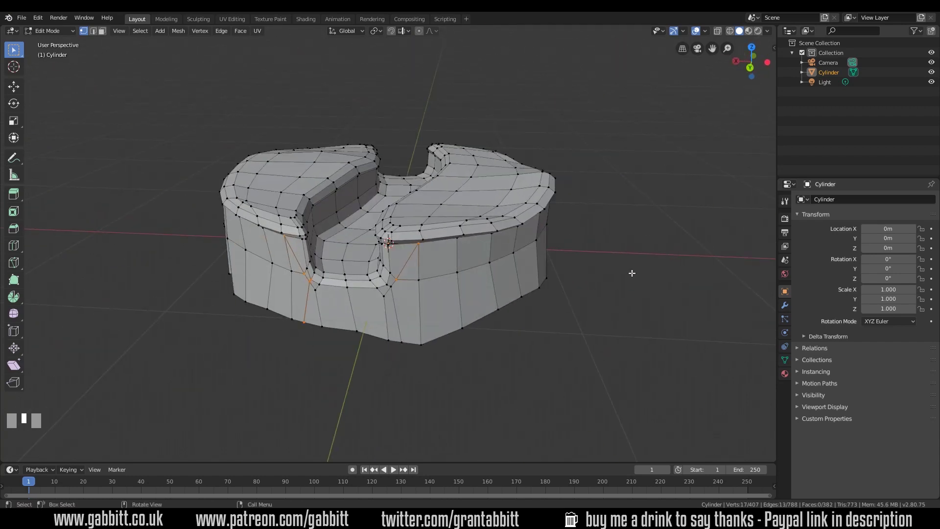